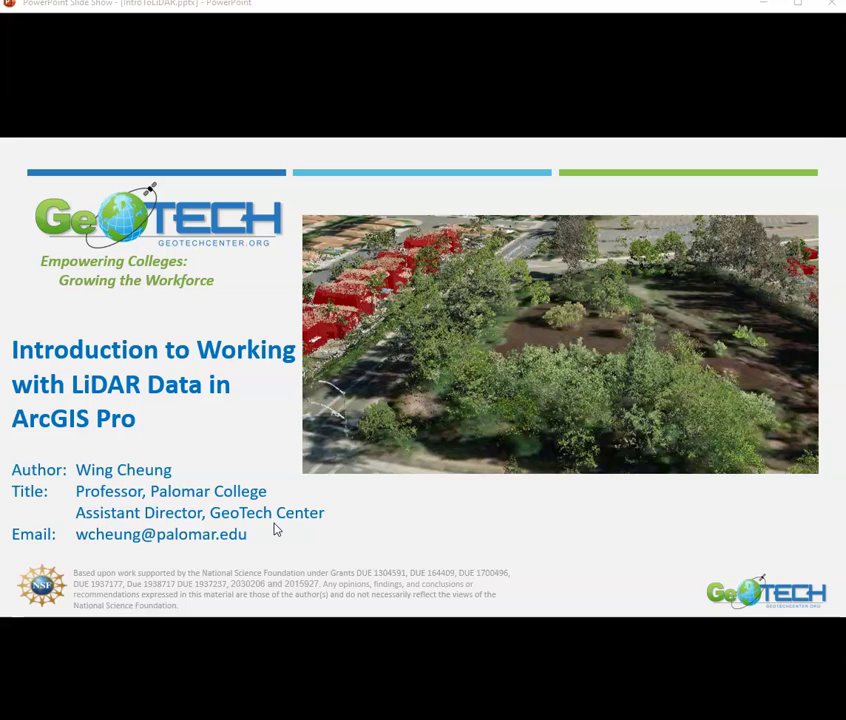
- Advance past Learning Objectives to the Background slide on the DJI Matrice 600 and True View 410
click(164, 401)
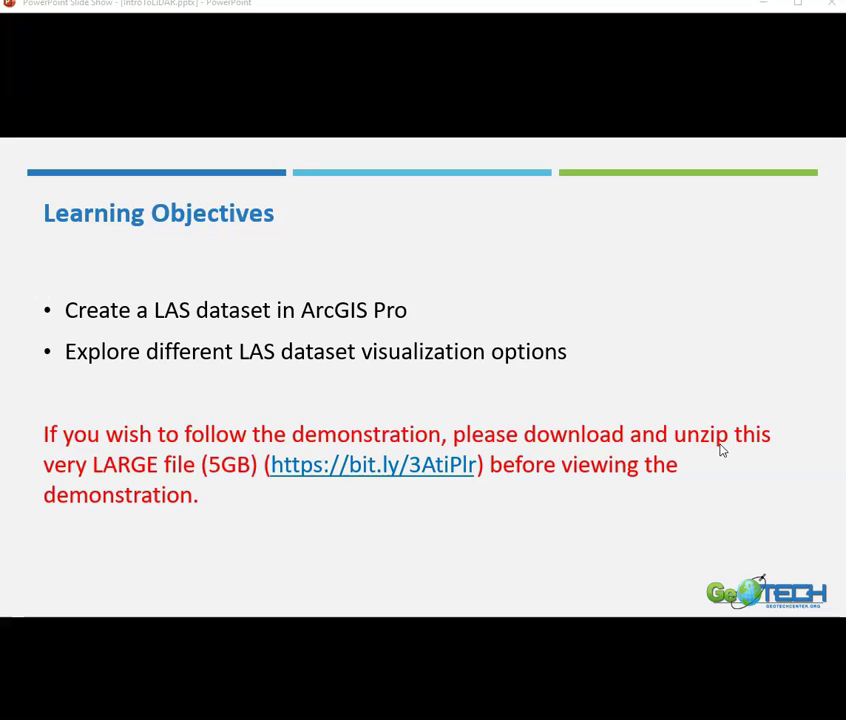
click(572, 454)
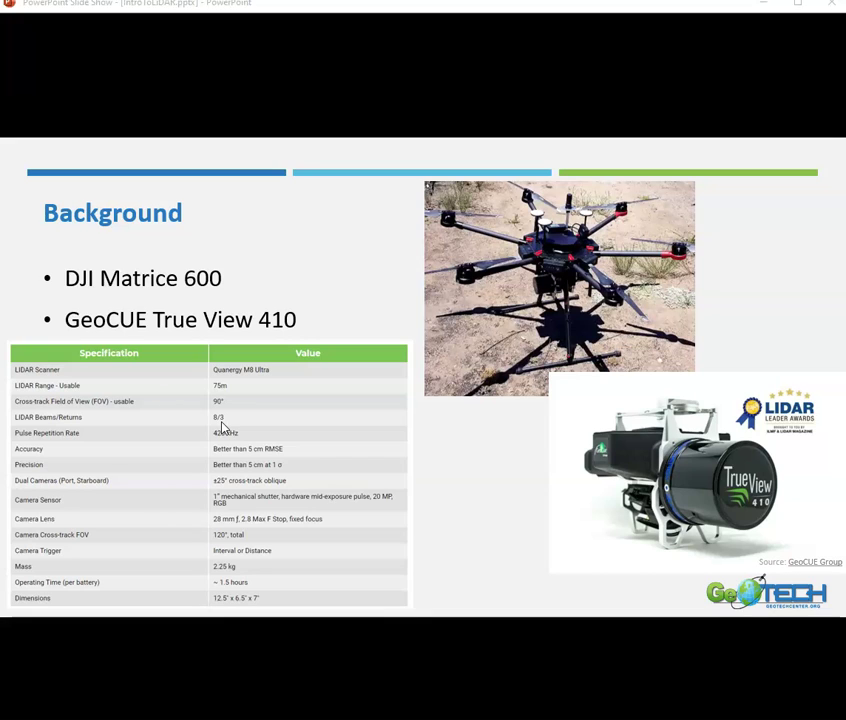
- Show the Background slide on multiple lidar returns with the NOAA diagram and Esri quote
click(223, 427)
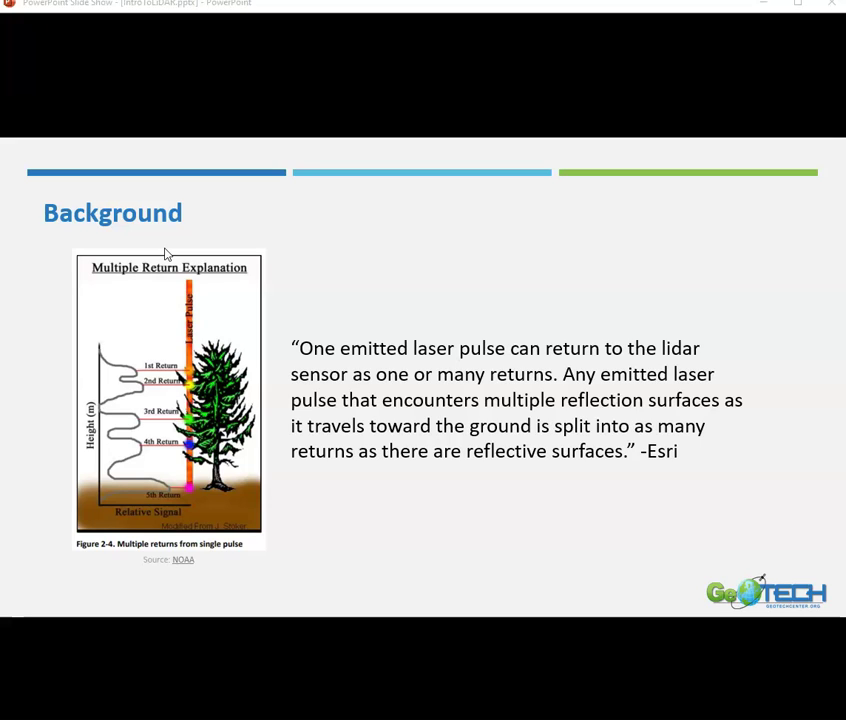
- Advance to the 'Part I. Create a LAS dataset in ArcGIS Pro' slide
click(151, 394)
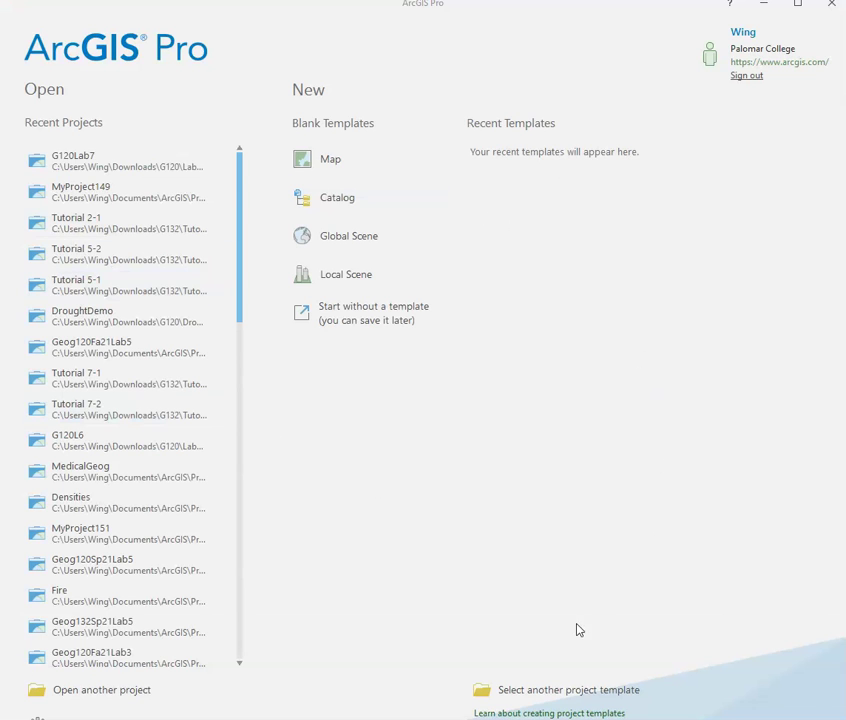
- Create a blank Map project named LiDAR1 stored in the Downloads\G197 folder
click(317, 172)
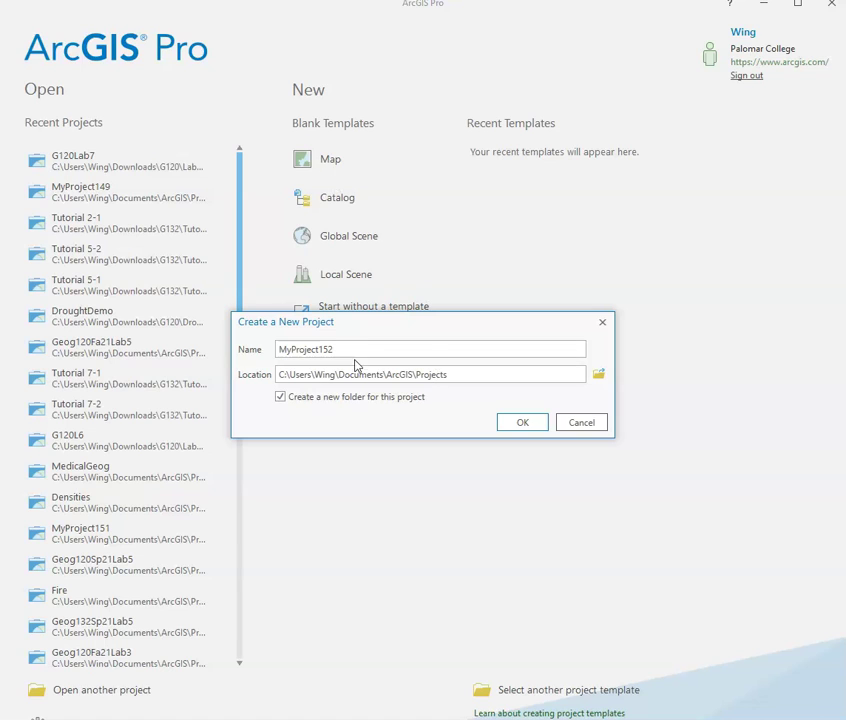
drag(350, 349, 235, 358)
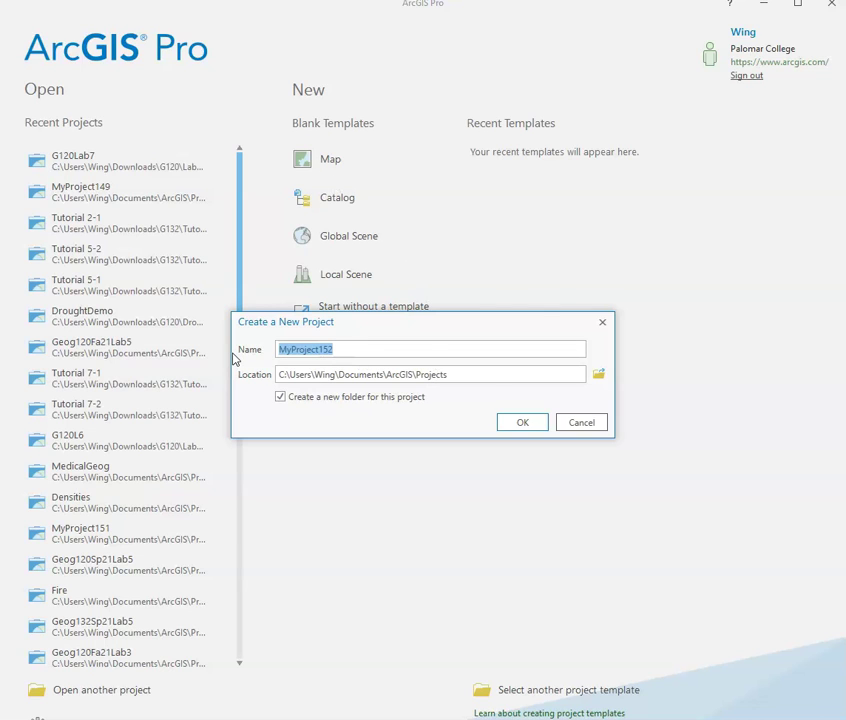
text(LiDAR1)
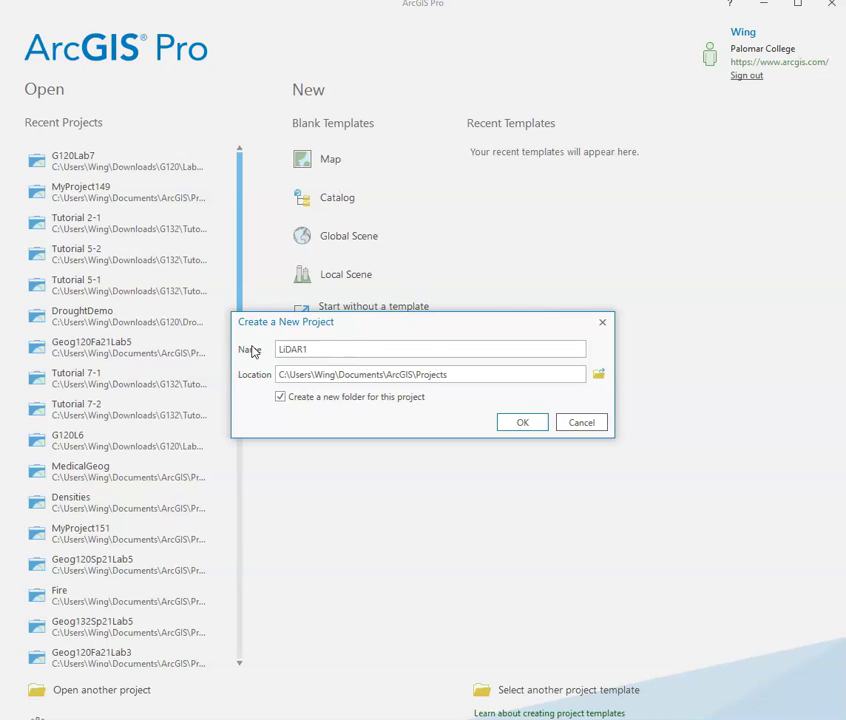
click(598, 374)
double_click(454, 148)
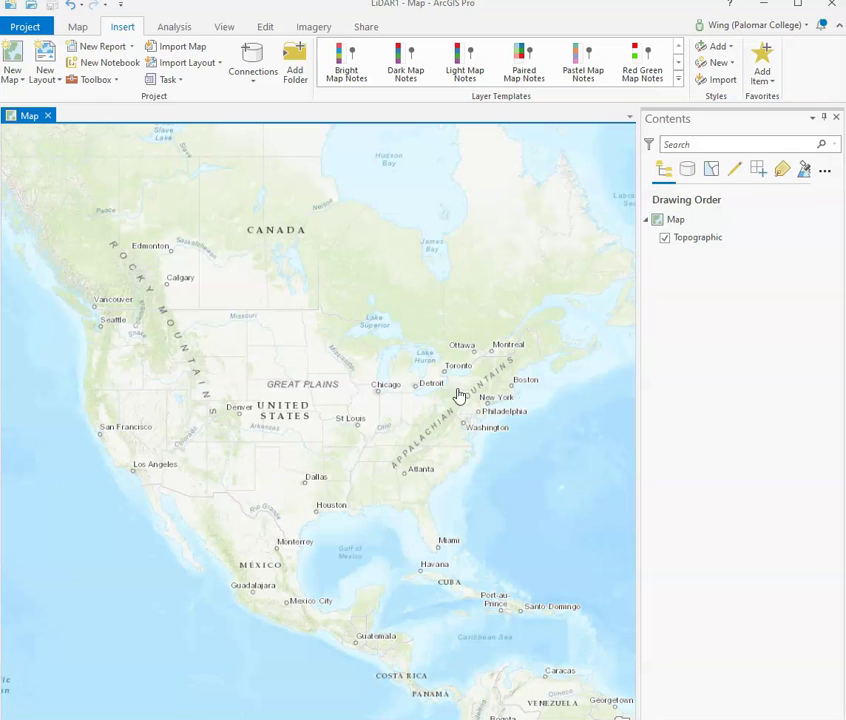
- Find the Create LAS Dataset tool in the geoprocessing search and browse for its input files
click(196, 29)
click(195, 58)
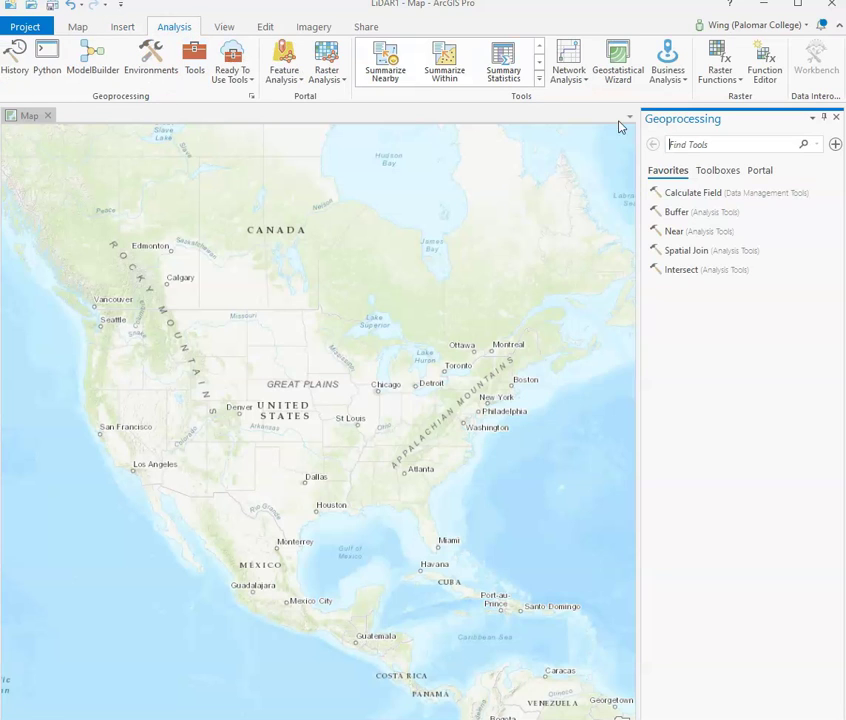
text(cleate las dataset)
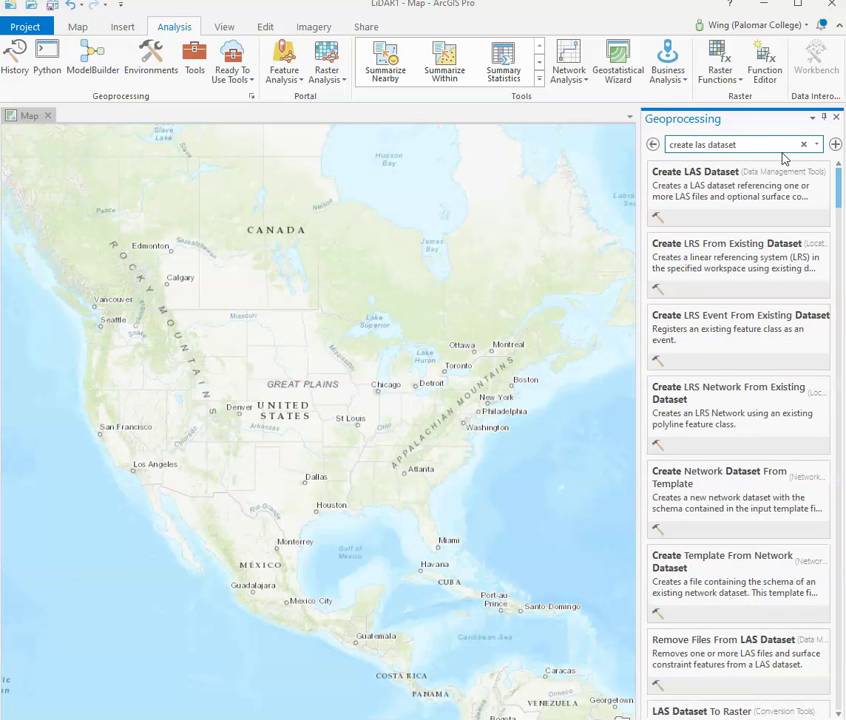
click(790, 174)
click(833, 210)
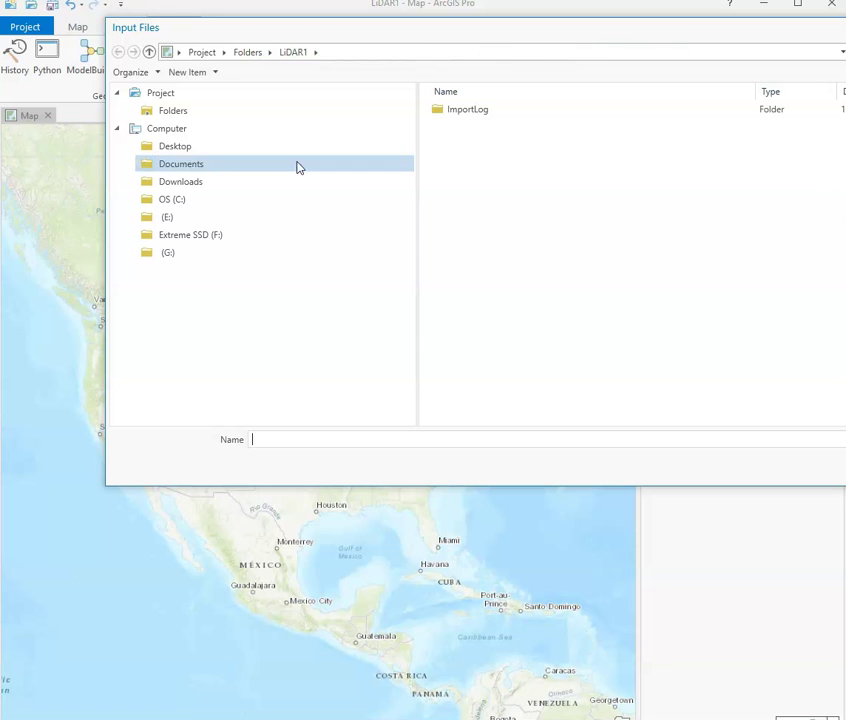
- Set 20200810_201416-003.las from Downloads\G197 as the tool's input file
click(187, 184)
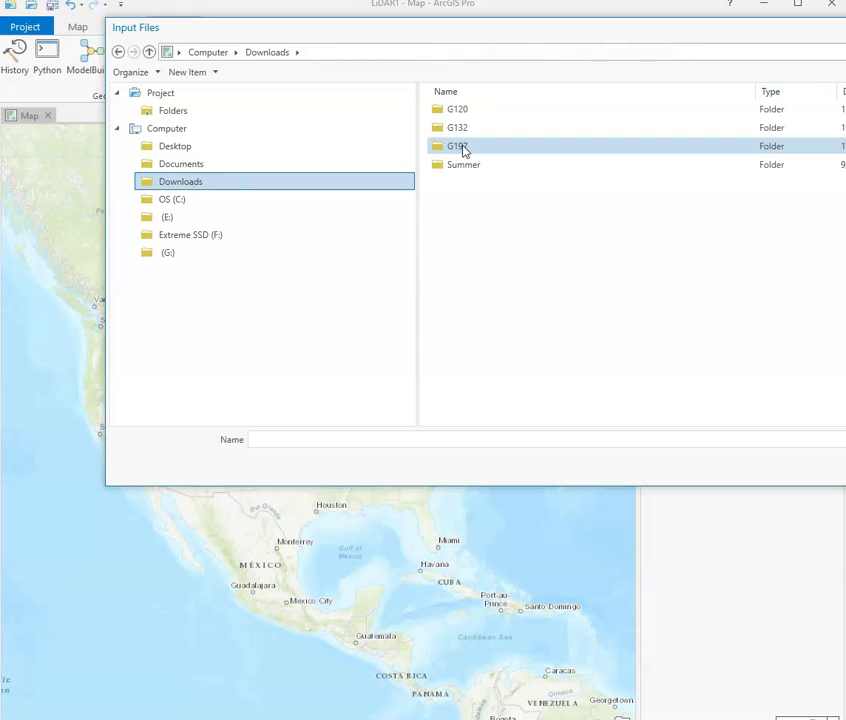
double_click(459, 148)
click(480, 166)
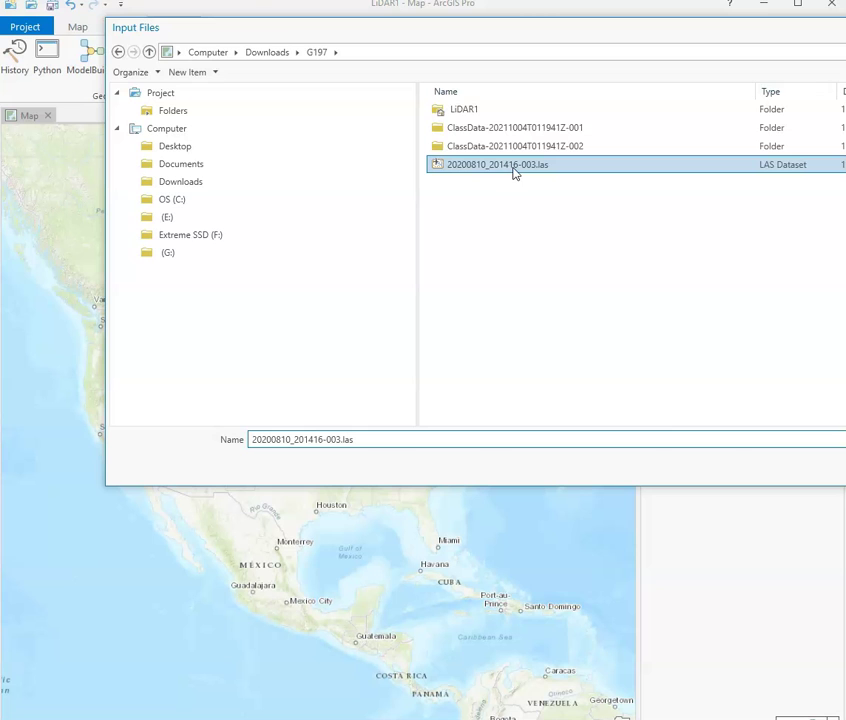
double_click(513, 168)
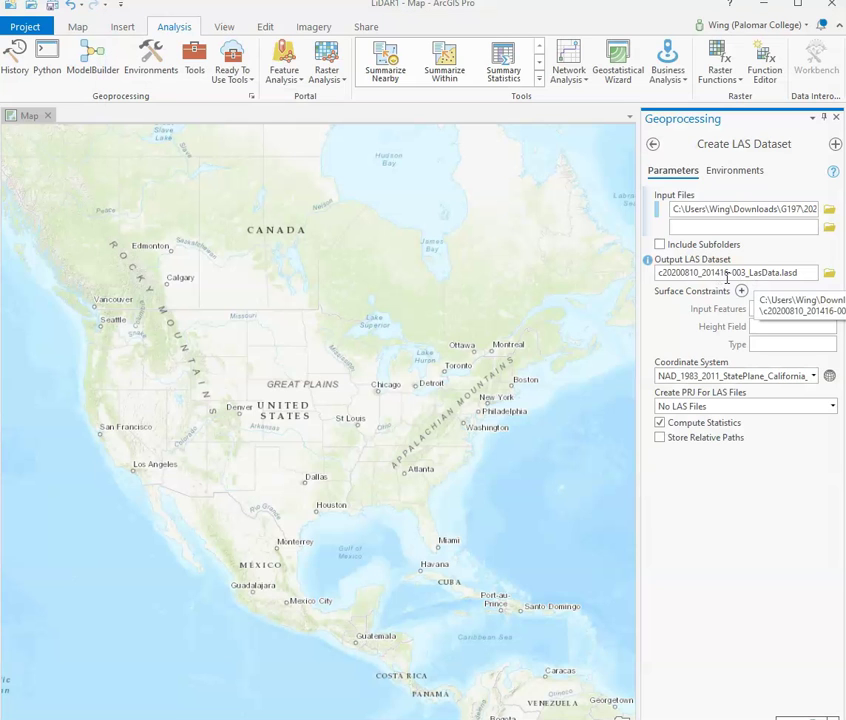
- Name the output LAS dataset Palomar.lasd
click(829, 273)
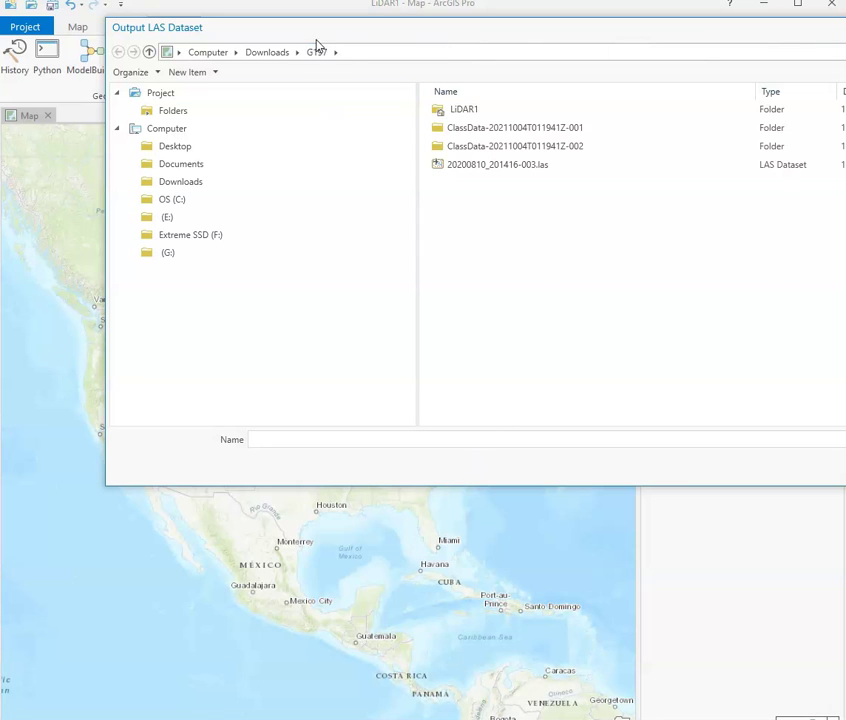
click(555, 440)
text(Palomar)
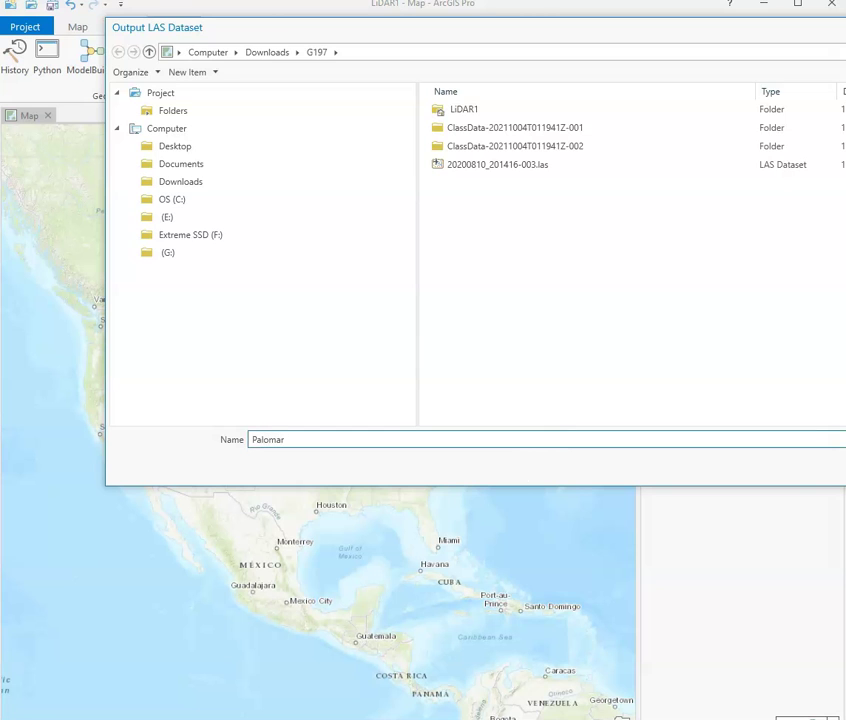
key(Return)
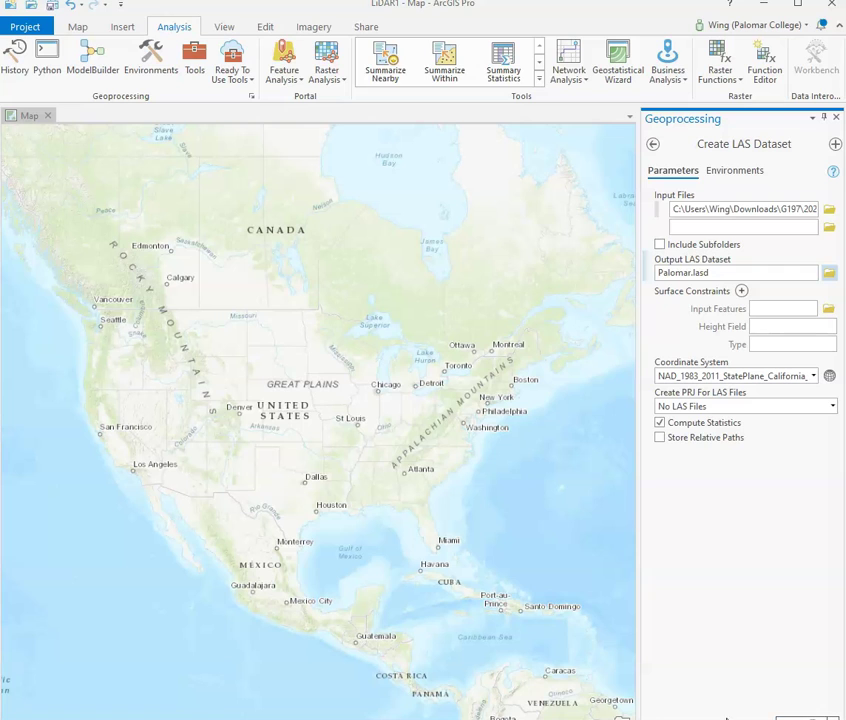
- Run Create LAS Dataset to add the Palomar LAS dataset layer over the campus map
click(797, 706)
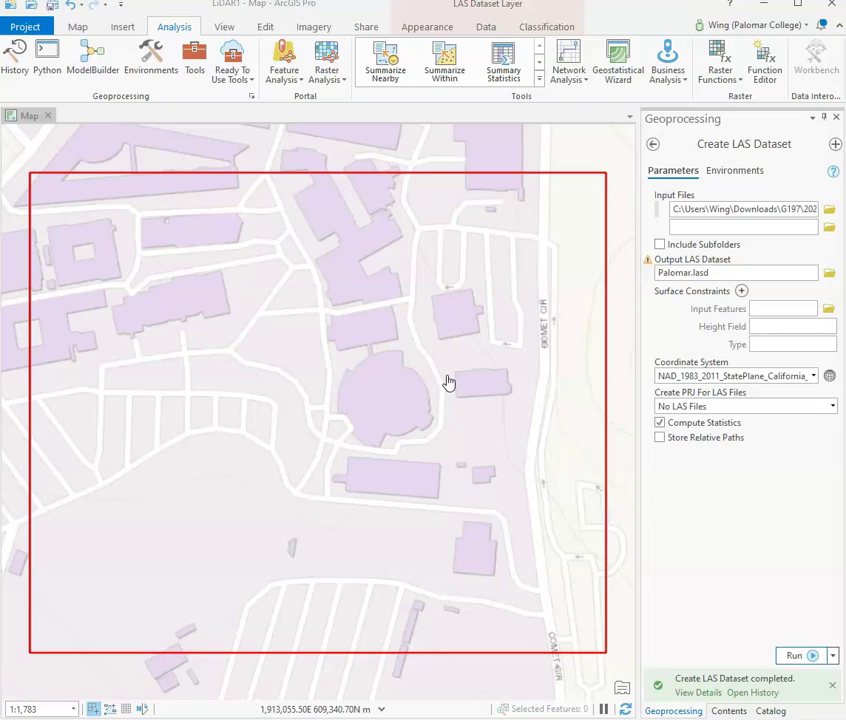
- Zoom in to about 1:32 and pan over the red high-elevation lidar points
scroll(448, 382, up, 5)
drag(266, 480, 443, 408)
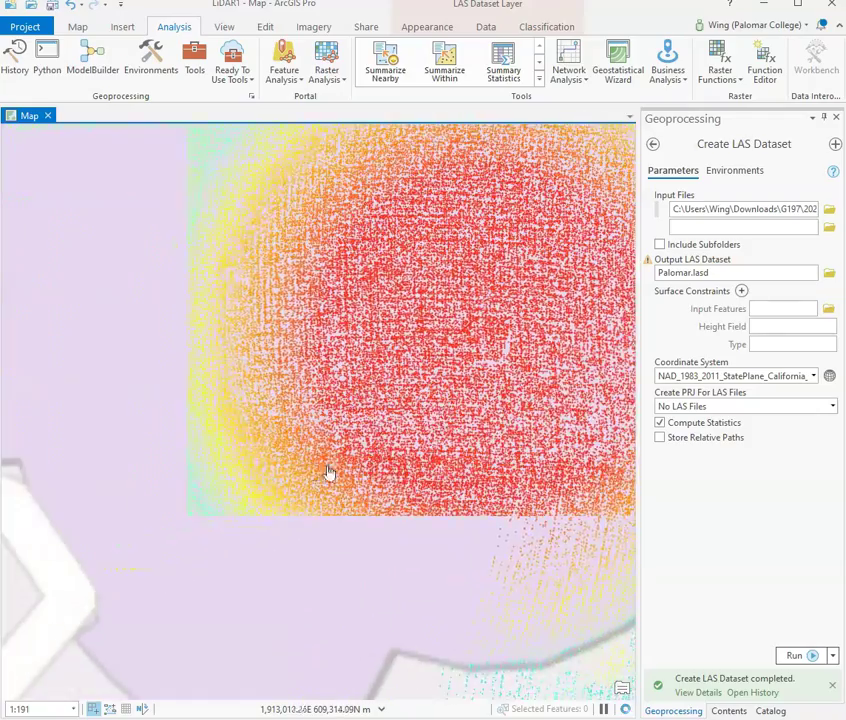
scroll(302, 468, up, 2)
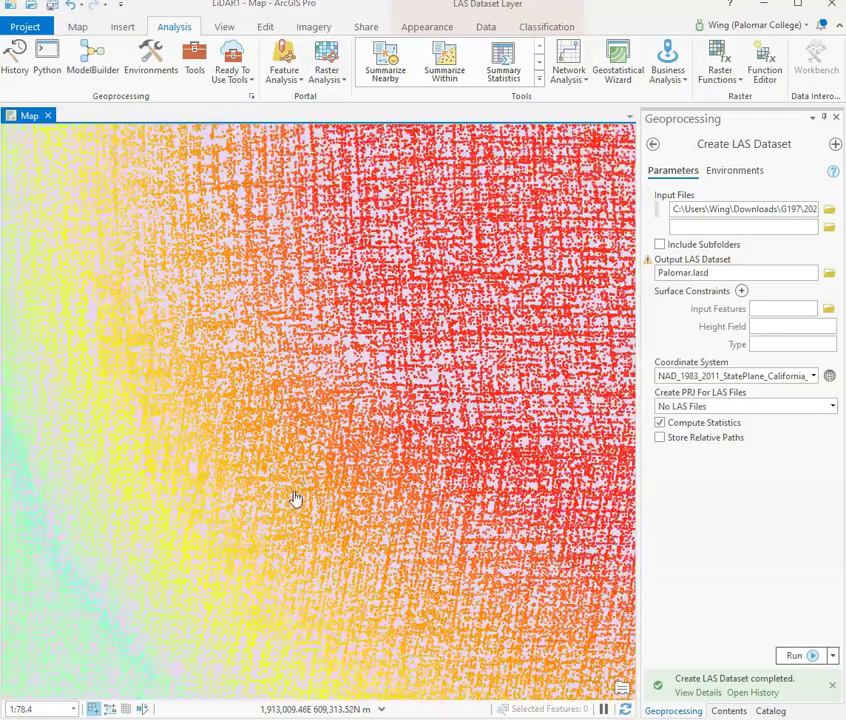
mouse_move(300, 497)
mouse_down()
mouse_move(444, 357)
mouse_move(406, 436)
mouse_up()
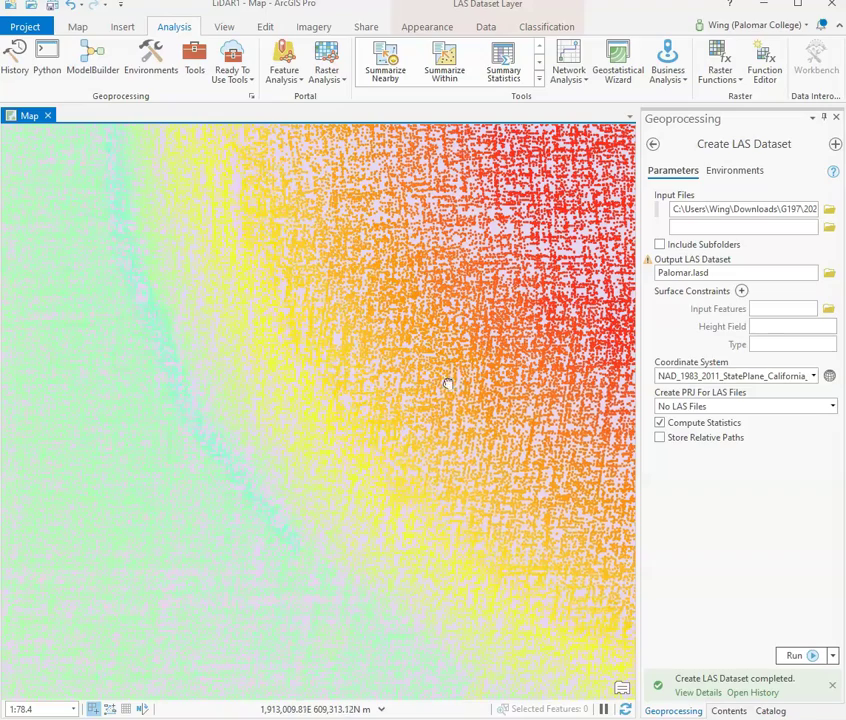
drag(440, 391, 308, 563)
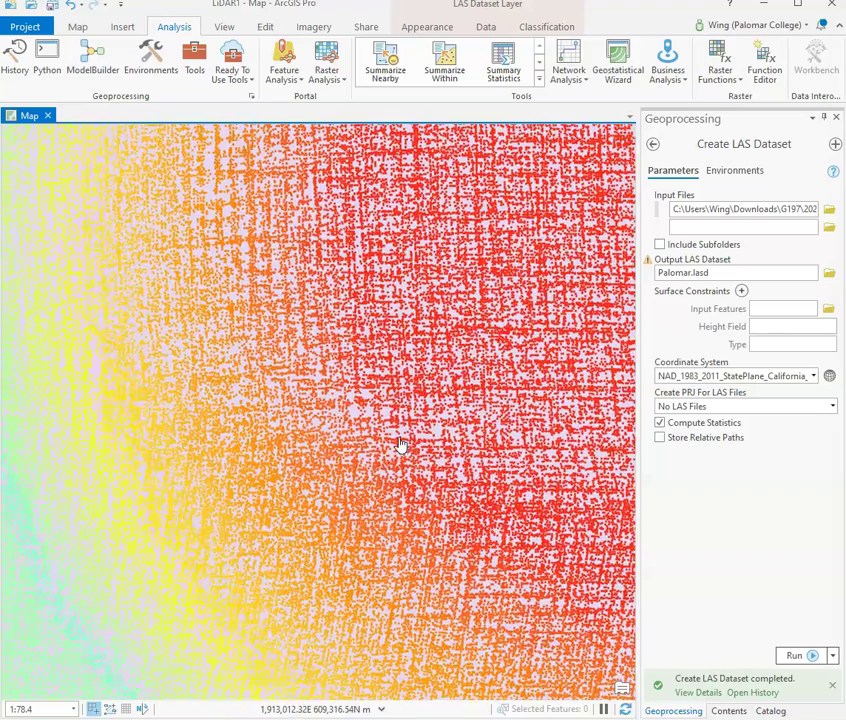
scroll(400, 445, up, 2)
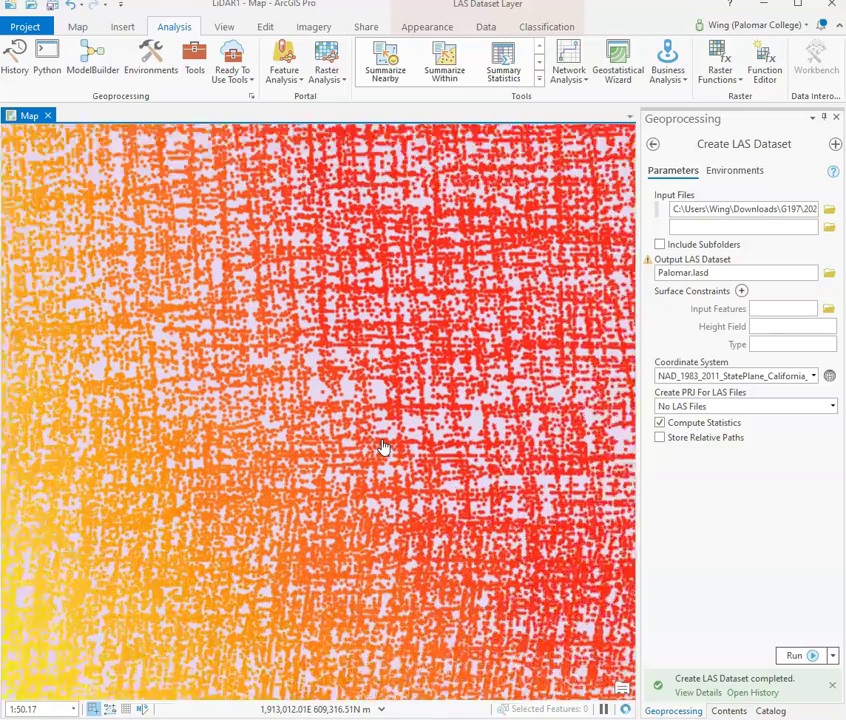
scroll(385, 448, up, 2)
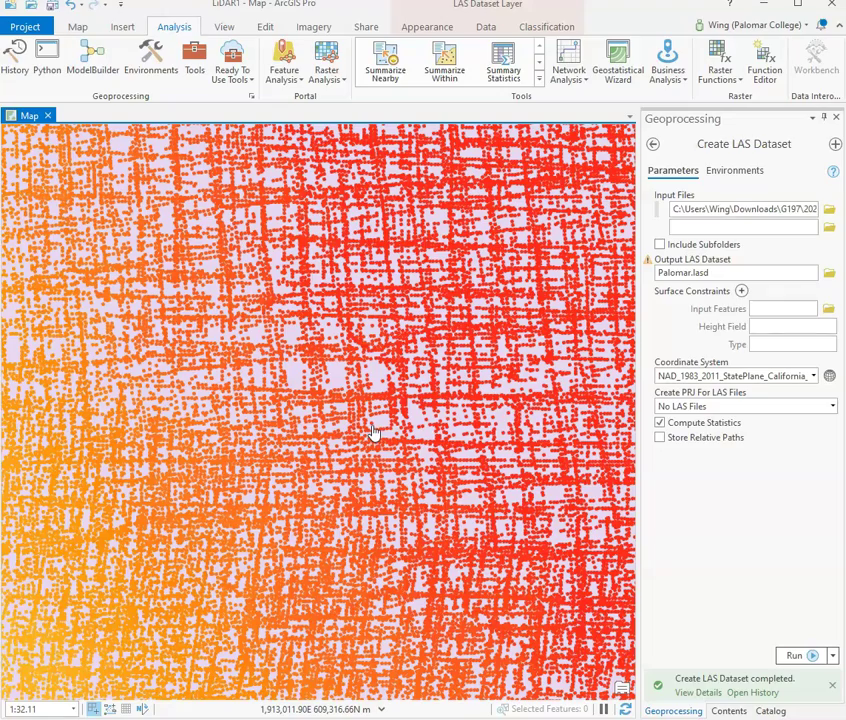
- Zoom out to about 1:299 and center the round building's point cloud
scroll(372, 432, down, 5)
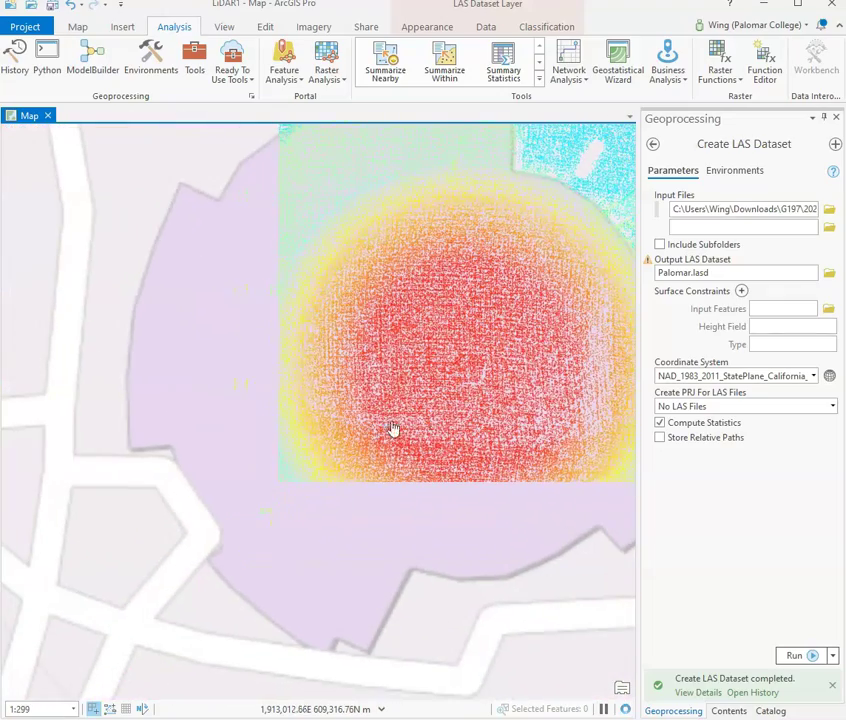
drag(495, 419, 336, 536)
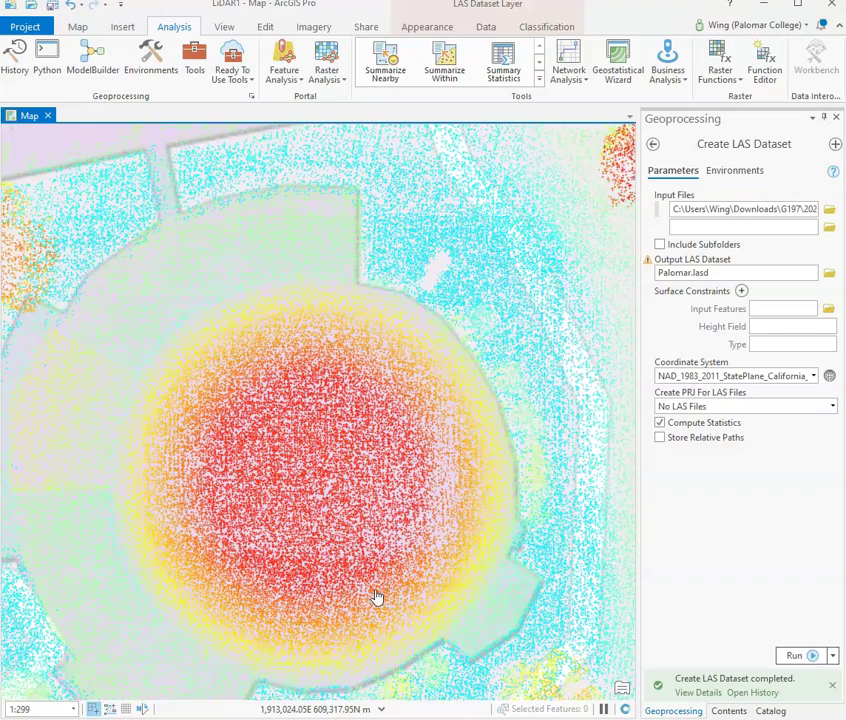
drag(372, 597, 307, 474)
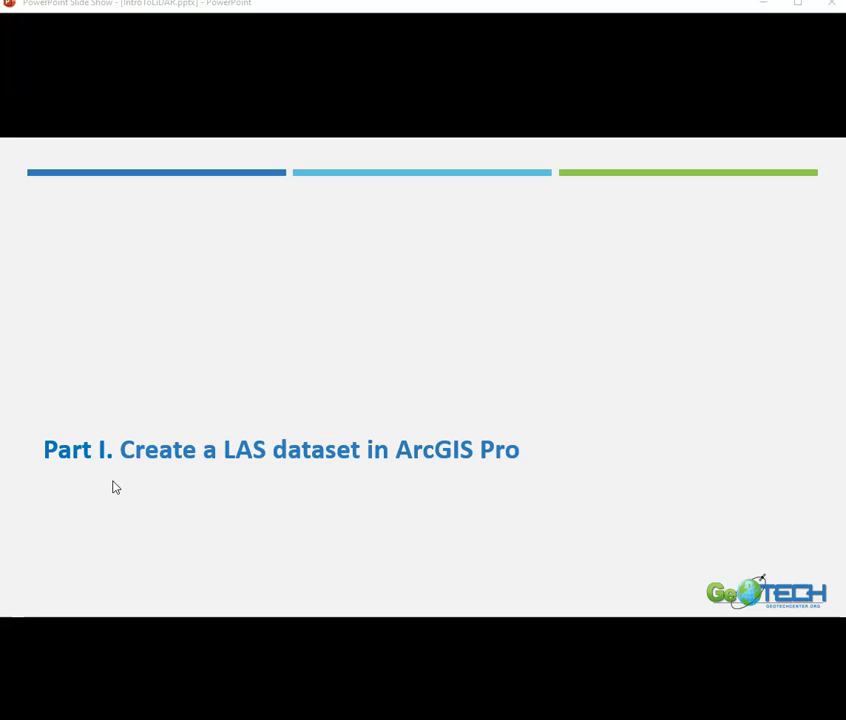
- Advance to the Part II slide on exploring LAS dataset visualization options
click(113, 486)
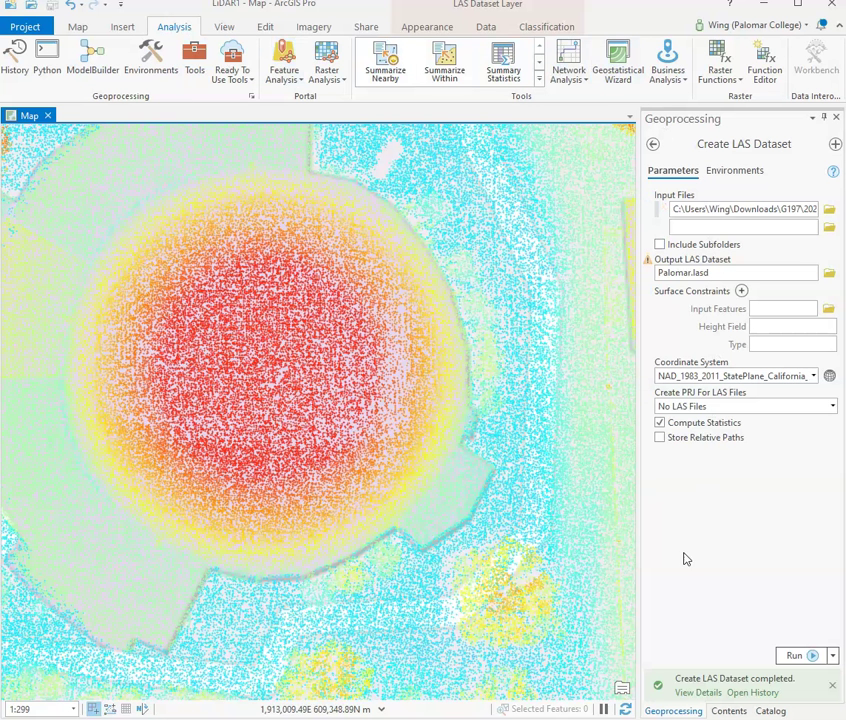
- Switch the right-hand pane from Geoprocessing to Contents, listing Palomar.lasd and the Topographic basemap
click(729, 711)
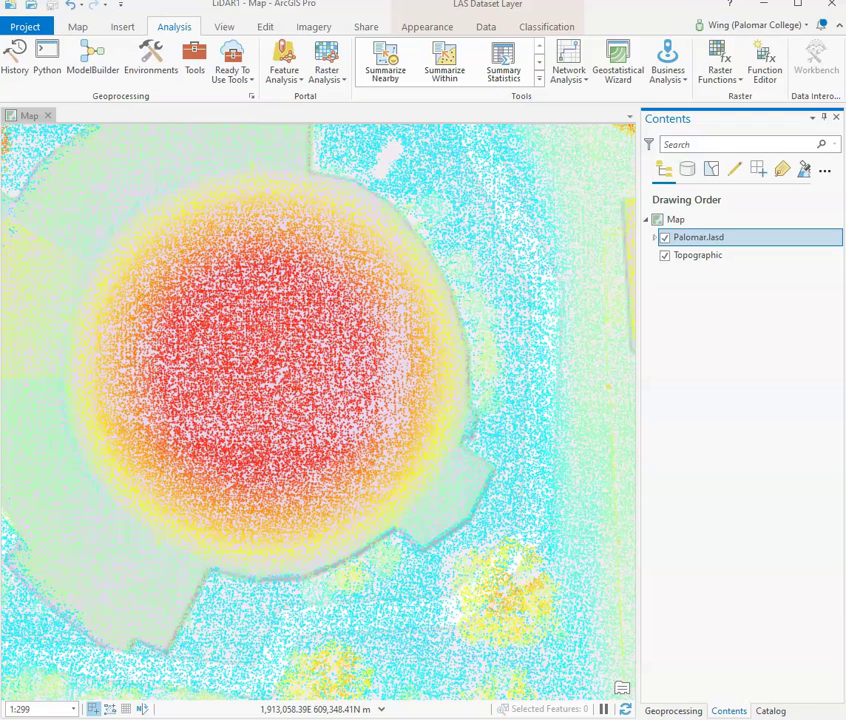
- Filter the Palomar.lasd layer to display only Ground-classified LAS points
click(428, 27)
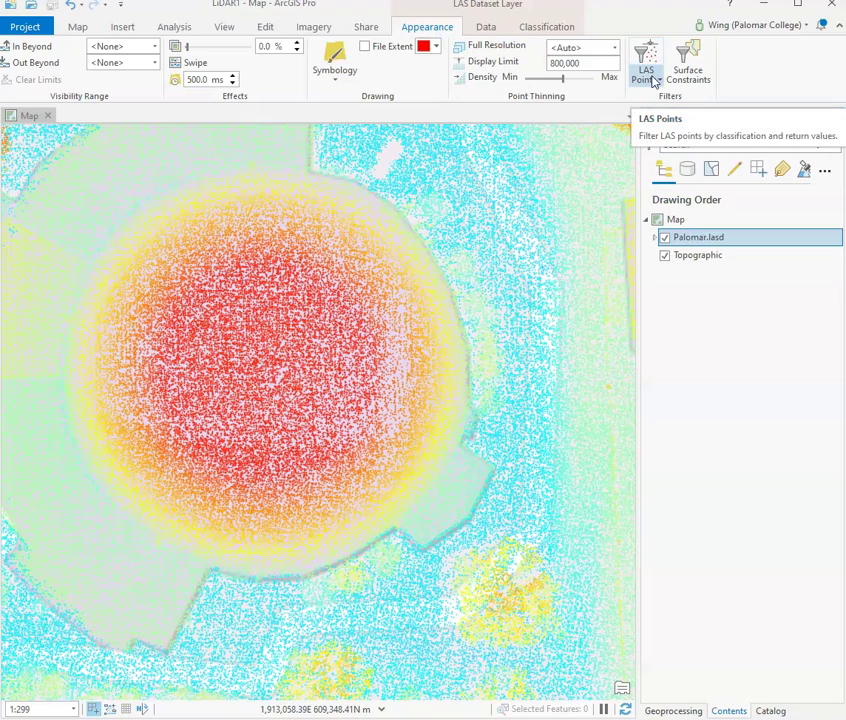
click(653, 80)
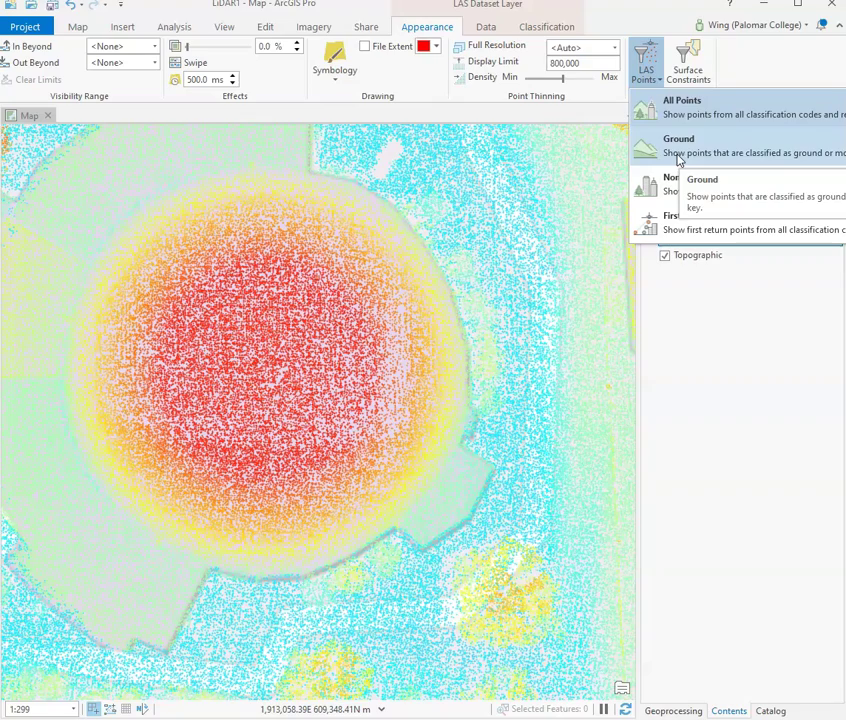
click(678, 150)
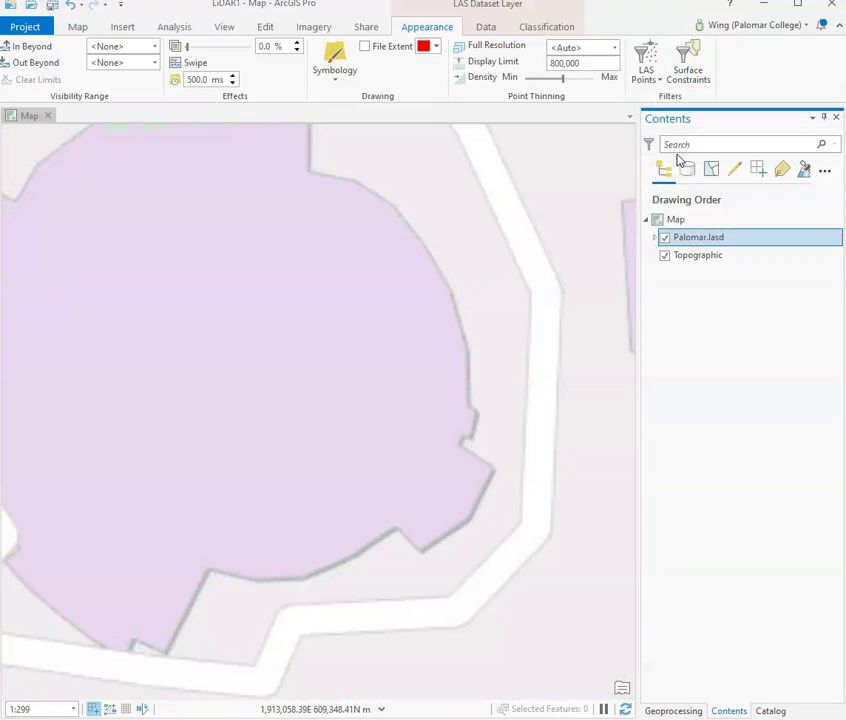
scroll(321, 413, down, 1)
scroll(321, 413, up, 1)
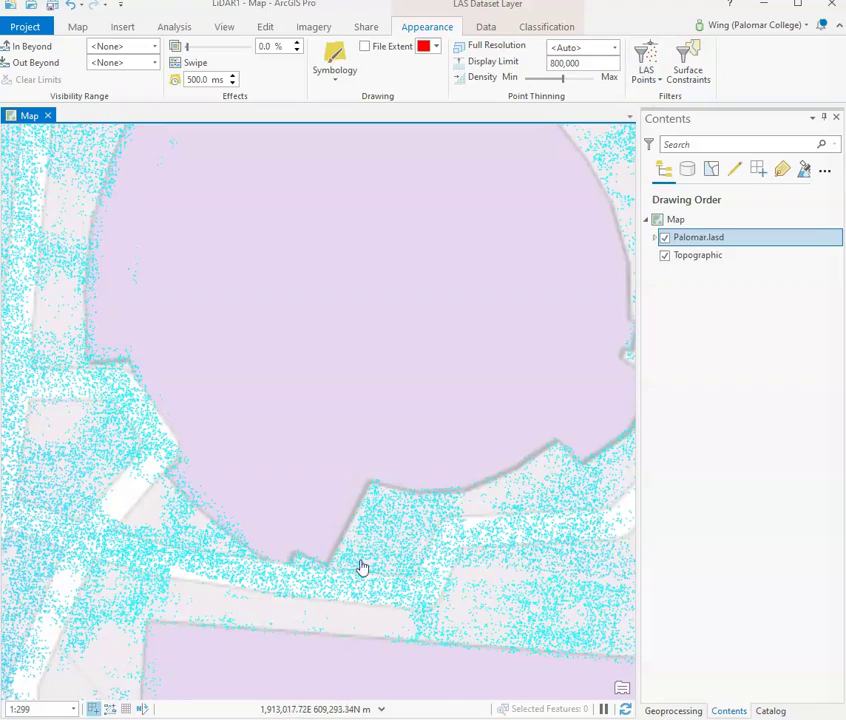
- Pan across the campus around the large purple building and roads to inspect the ground points
drag(302, 572, 511, 540)
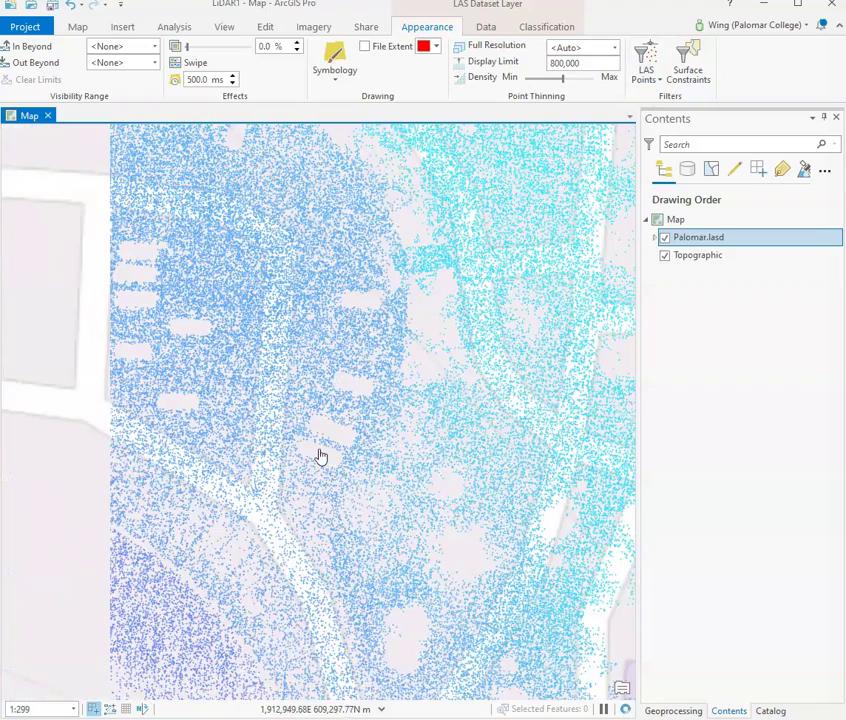
drag(331, 456, 191, 611)
drag(404, 319, 267, 524)
drag(404, 368, 493, 338)
drag(295, 553, 502, 374)
drag(511, 317, 308, 525)
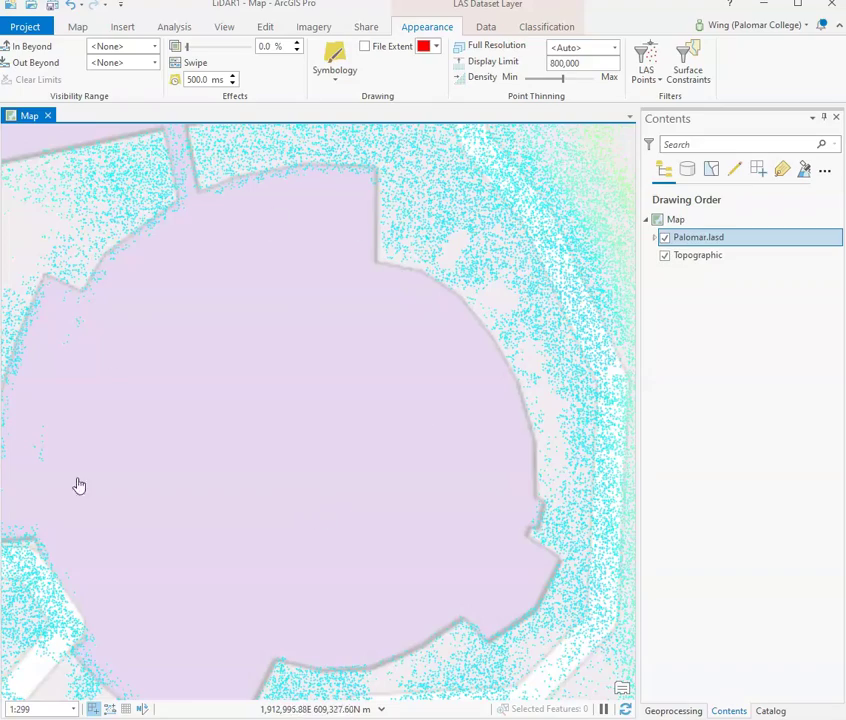
drag(196, 524, 413, 364)
drag(66, 528, 443, 387)
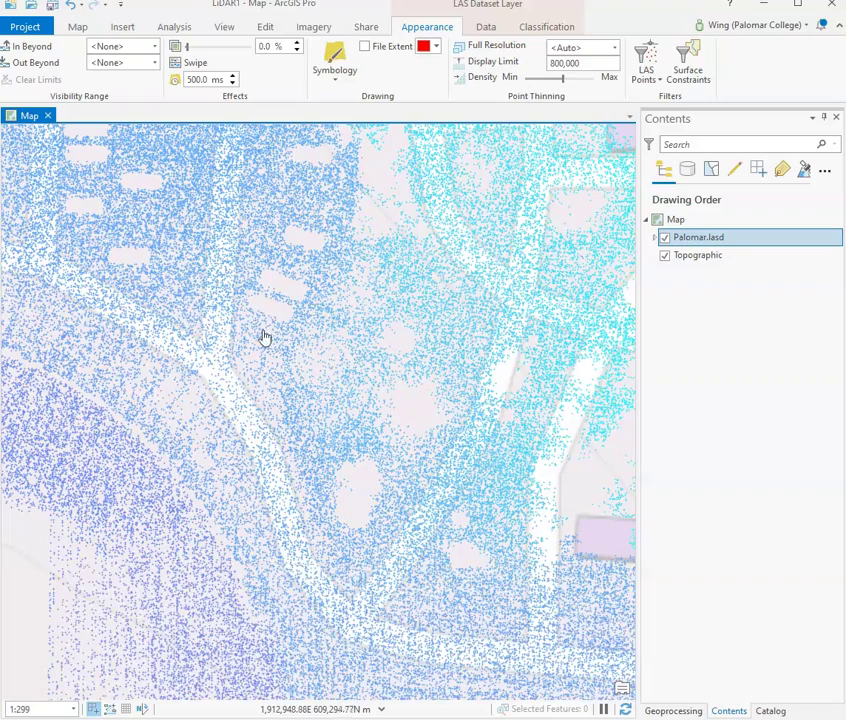
drag(330, 447, 360, 482)
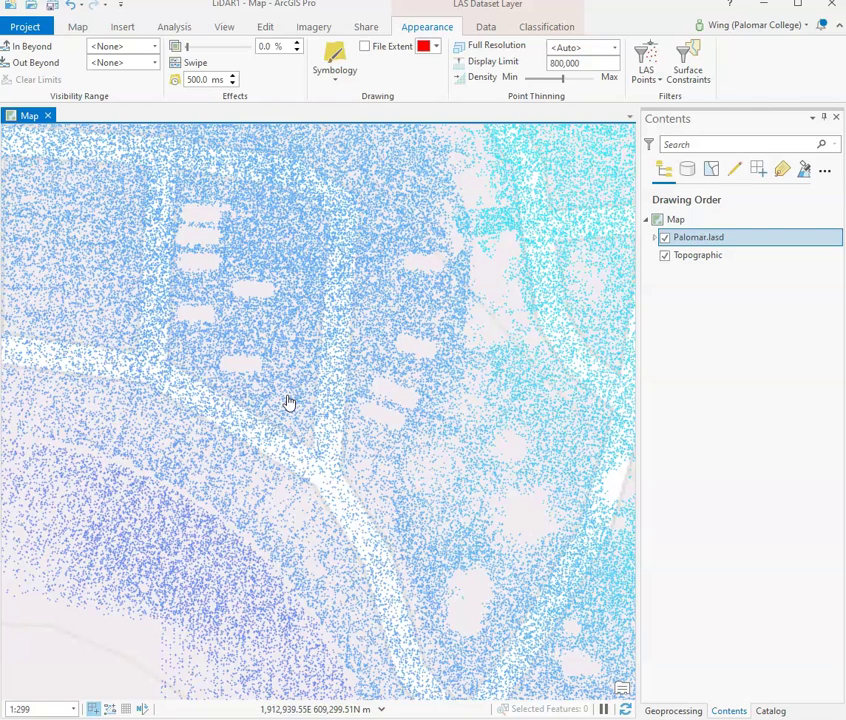
- Expand Palomar.lasd to reveal its 37.88–190.78 elevation legend and bring up the LAS Points filter list
click(655, 241)
click(655, 242)
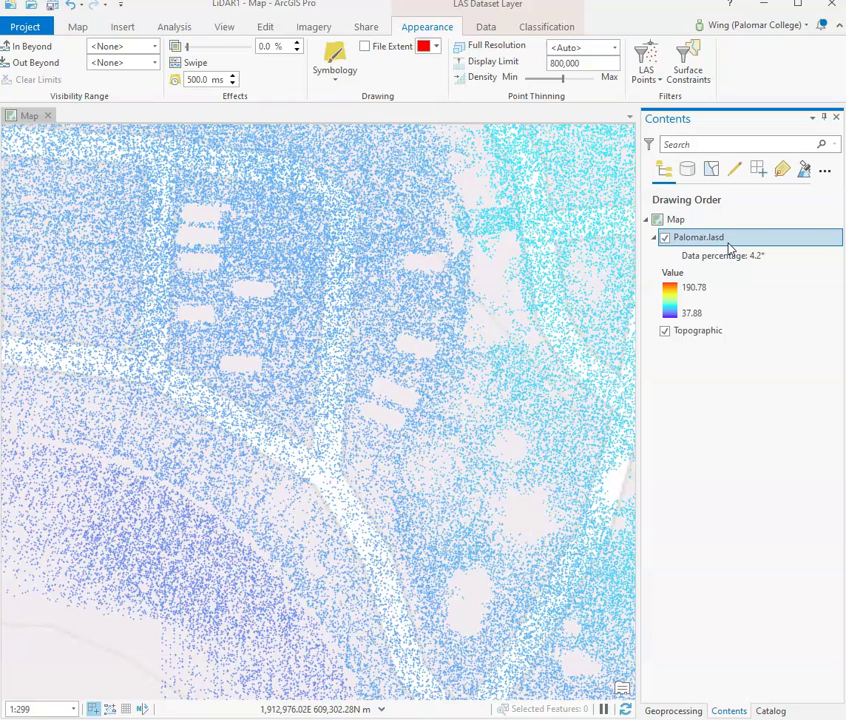
click(658, 84)
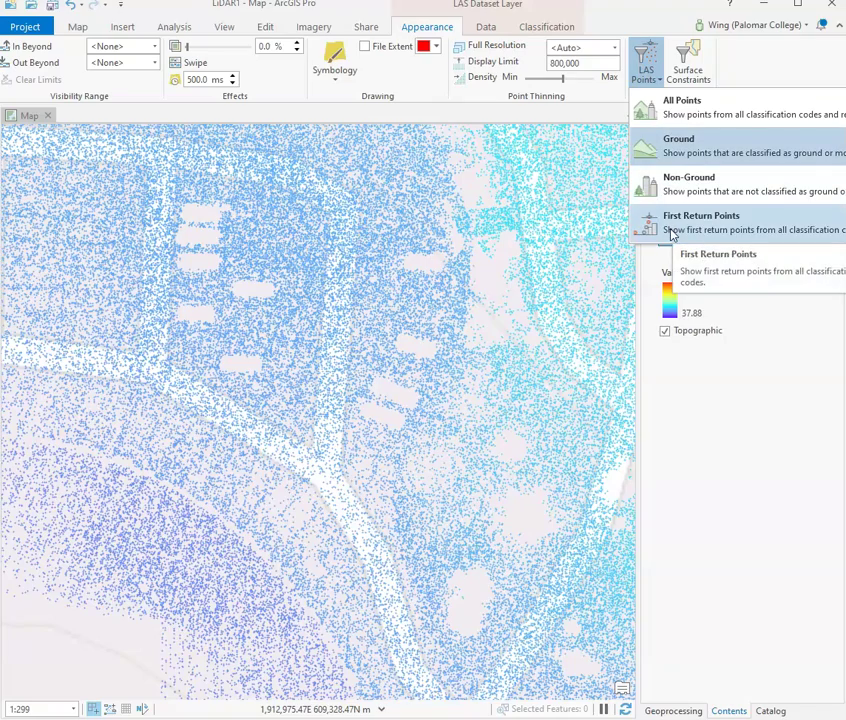
- Filter to First Return Points and pan east to center the red dome
click(672, 234)
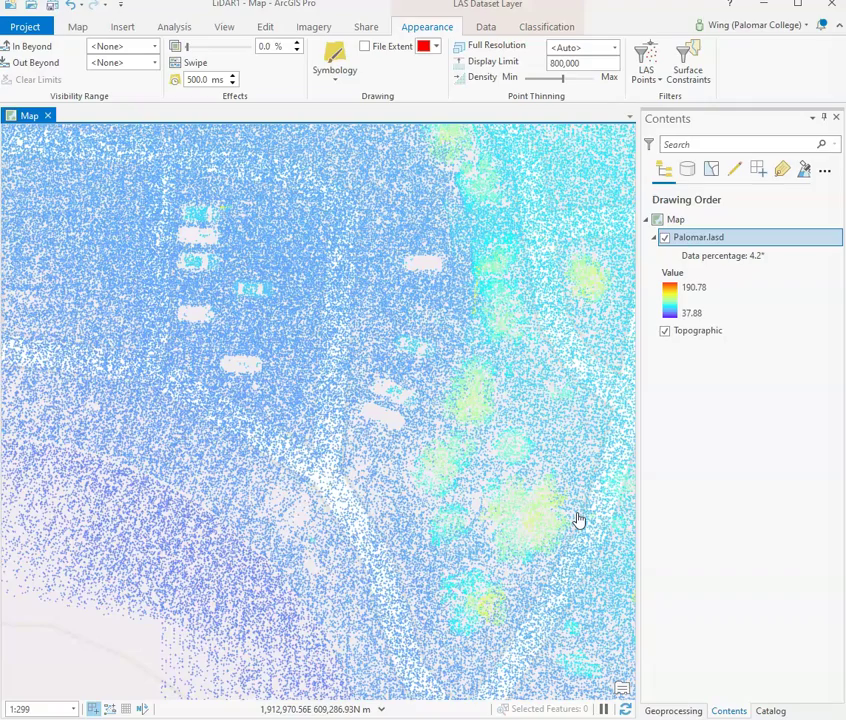
drag(578, 520, 196, 517)
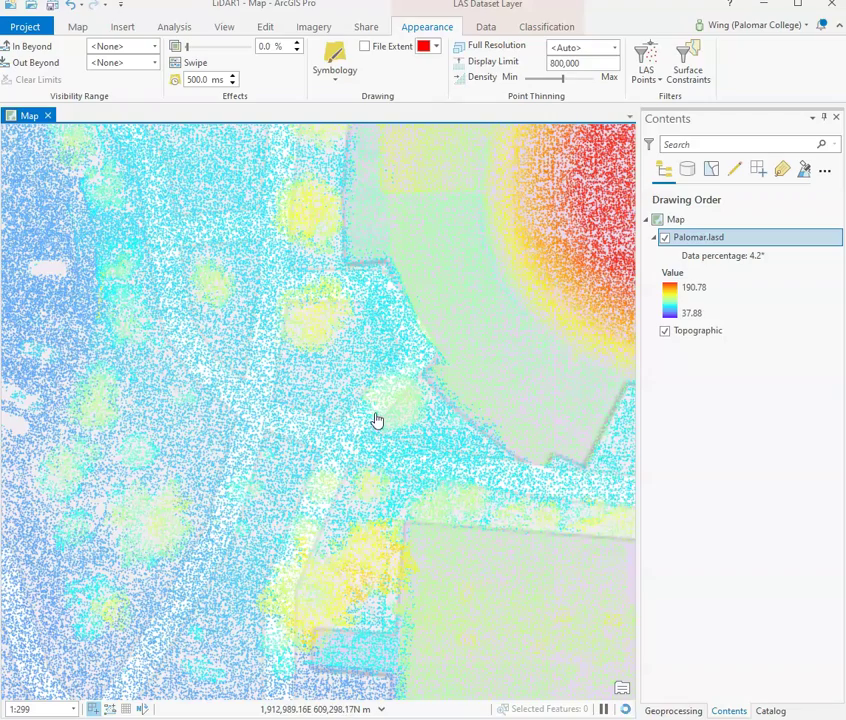
drag(460, 341, 149, 515)
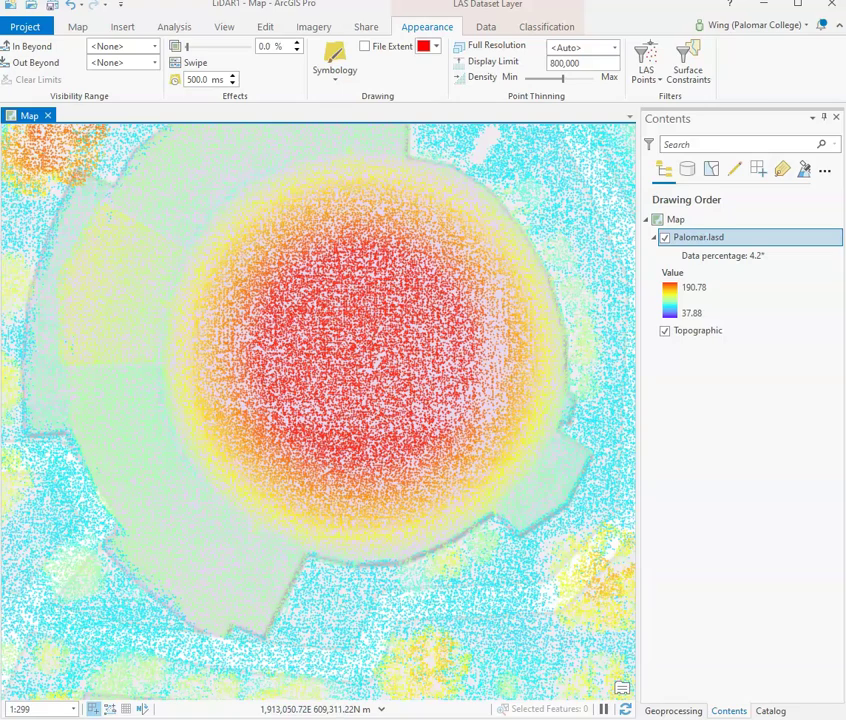
drag(468, 400, 374, 477)
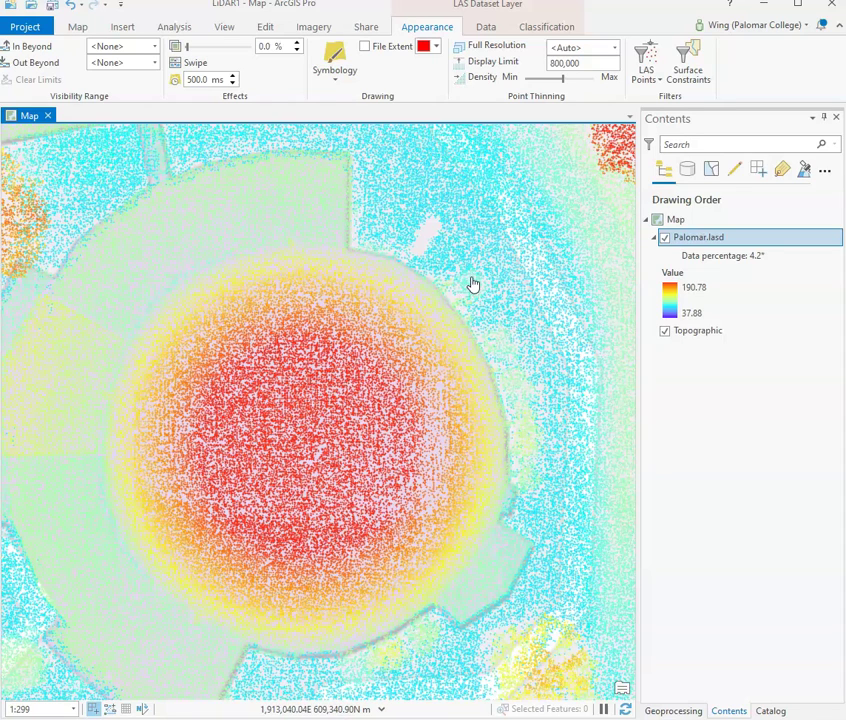
- Restore All Points in the LAS filter and bring up the Symbology renderer gallery
click(647, 82)
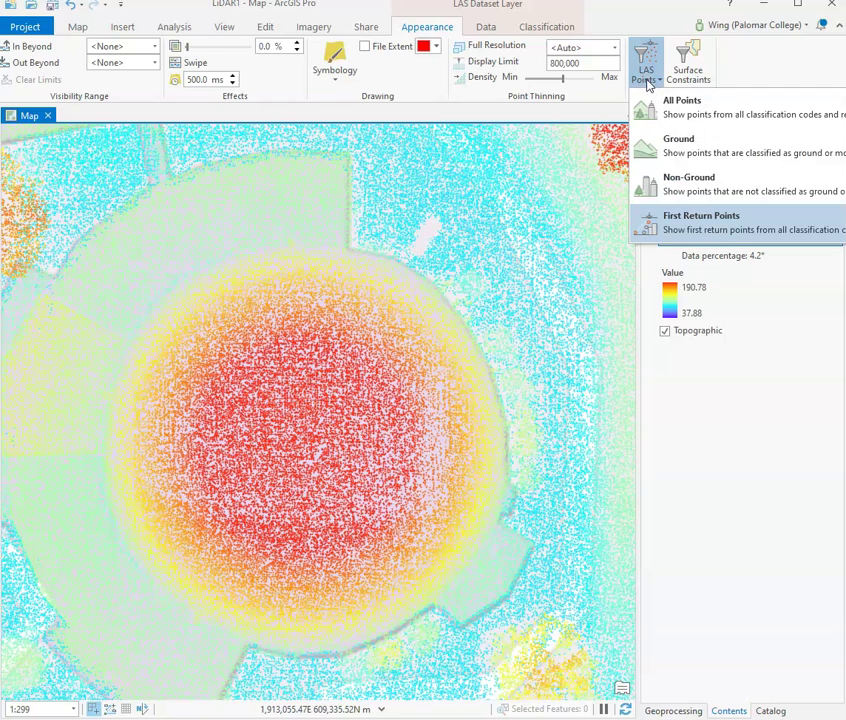
click(655, 112)
click(321, 86)
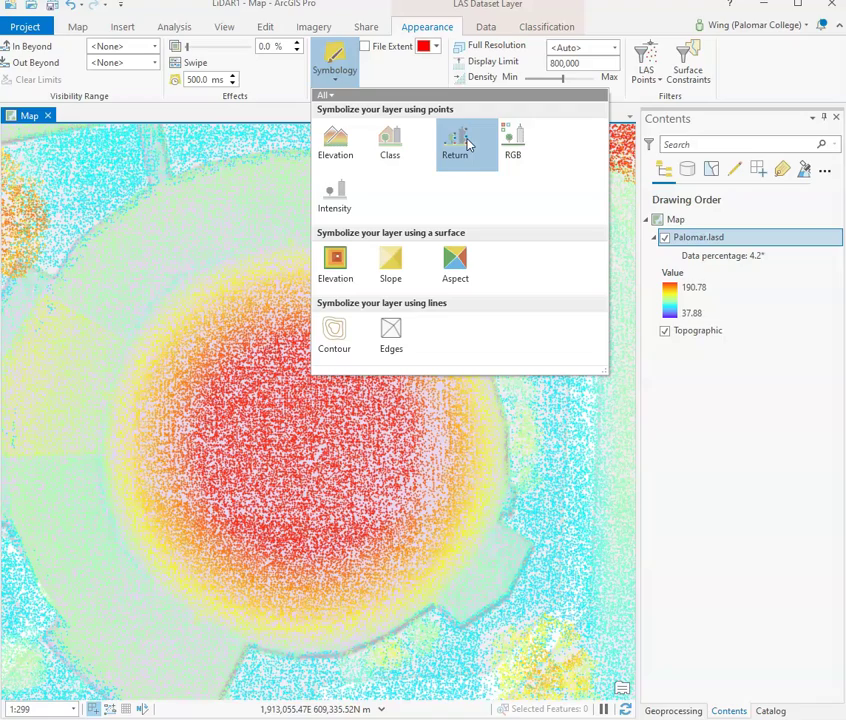
- Symbolize the Palomar.lasd points by Return using the Dark 2 colour scheme
click(462, 143)
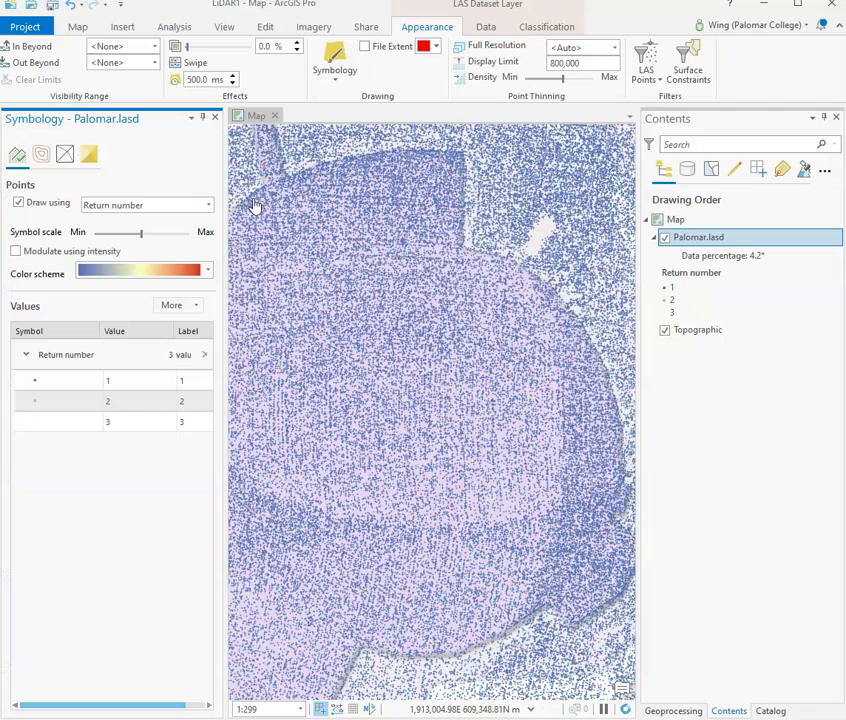
scroll(400, 370, up, 4)
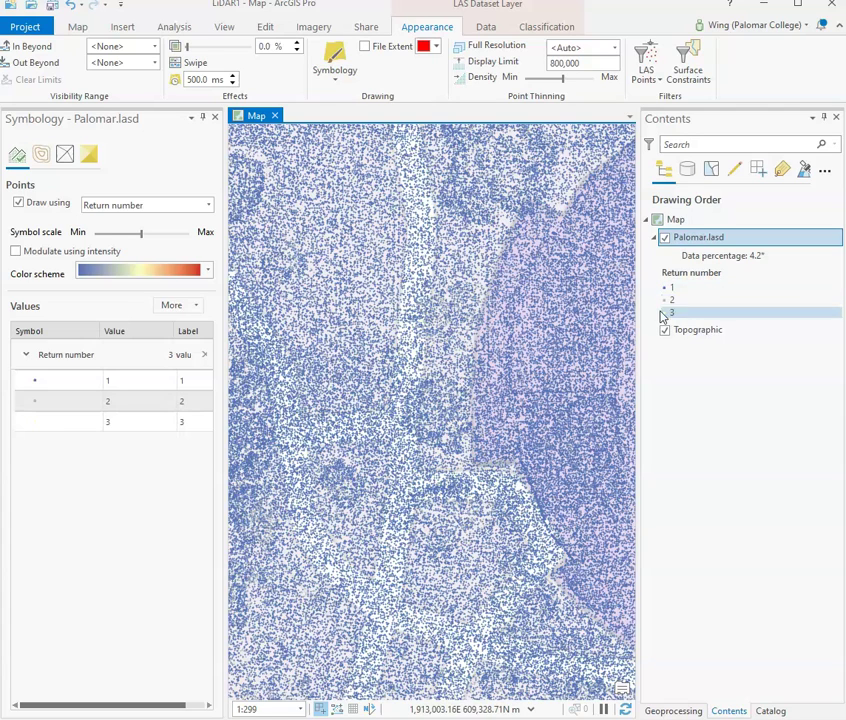
click(207, 272)
scroll(158, 385, down, 6)
click(156, 396)
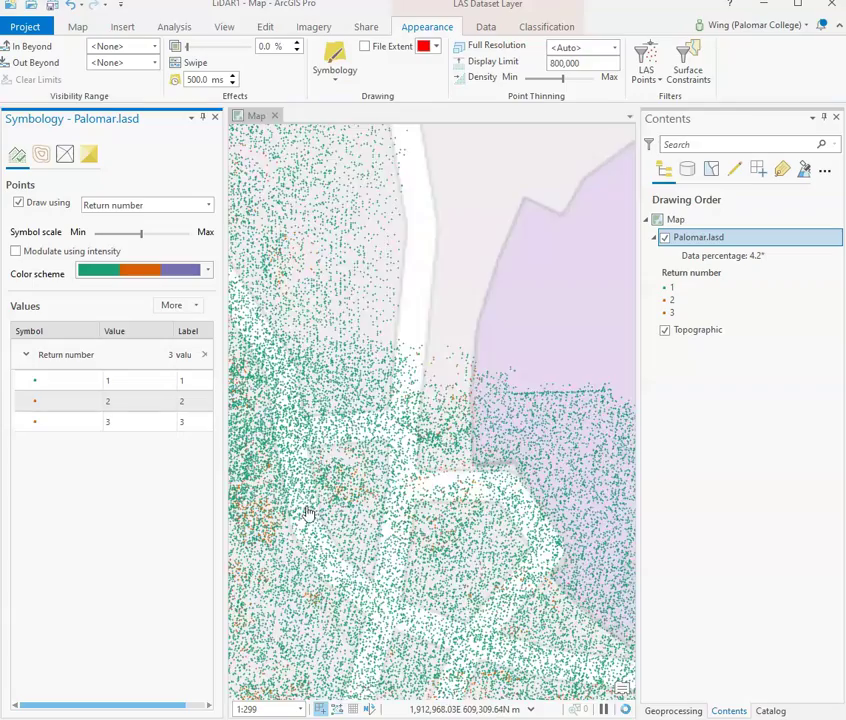
- Pan over the curved building edge and roads to inspect the return colours
drag(310, 515, 348, 435)
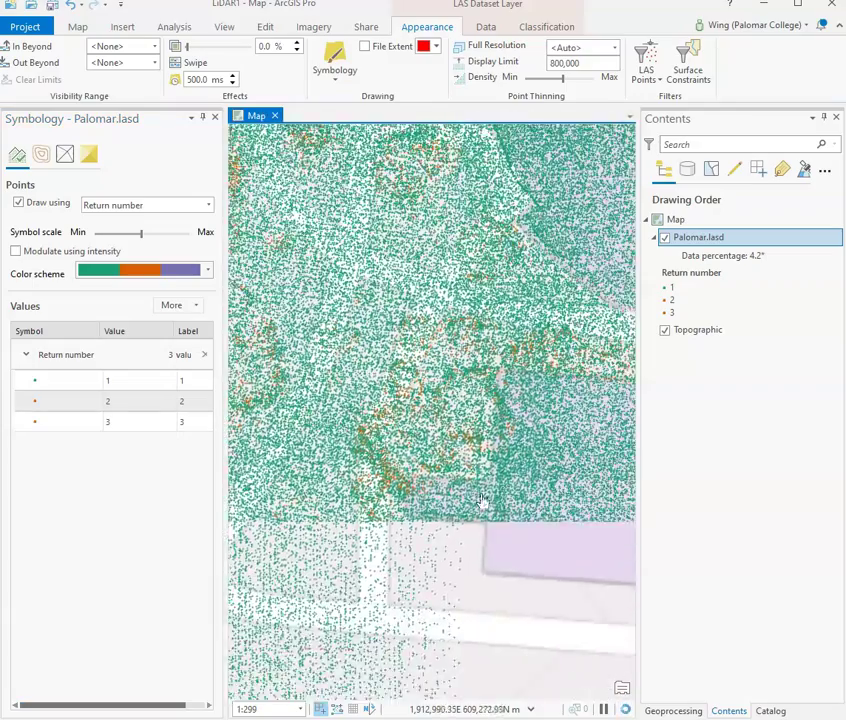
drag(499, 452, 471, 644)
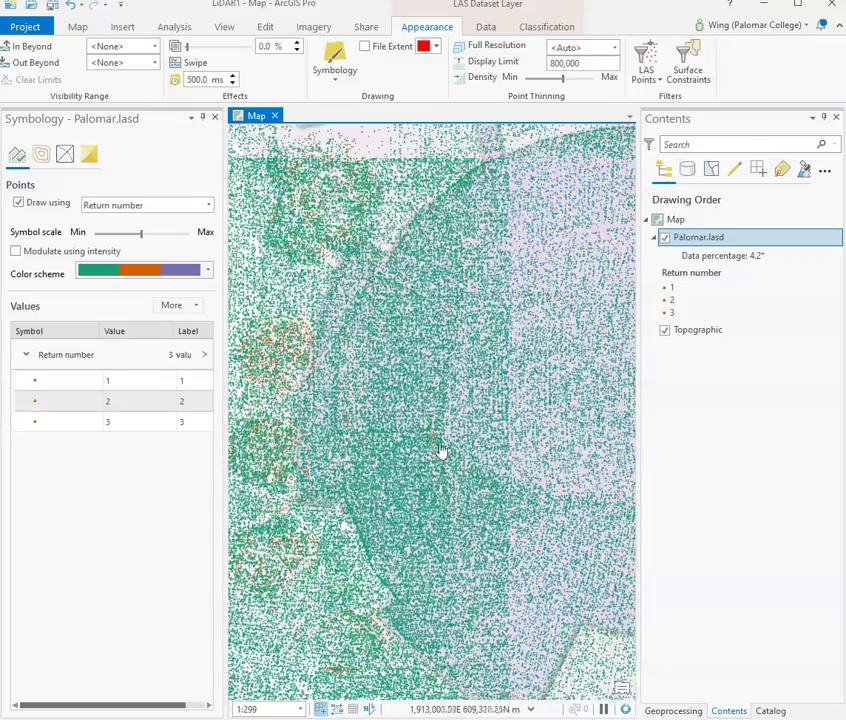
drag(440, 440, 545, 645)
drag(338, 425, 526, 497)
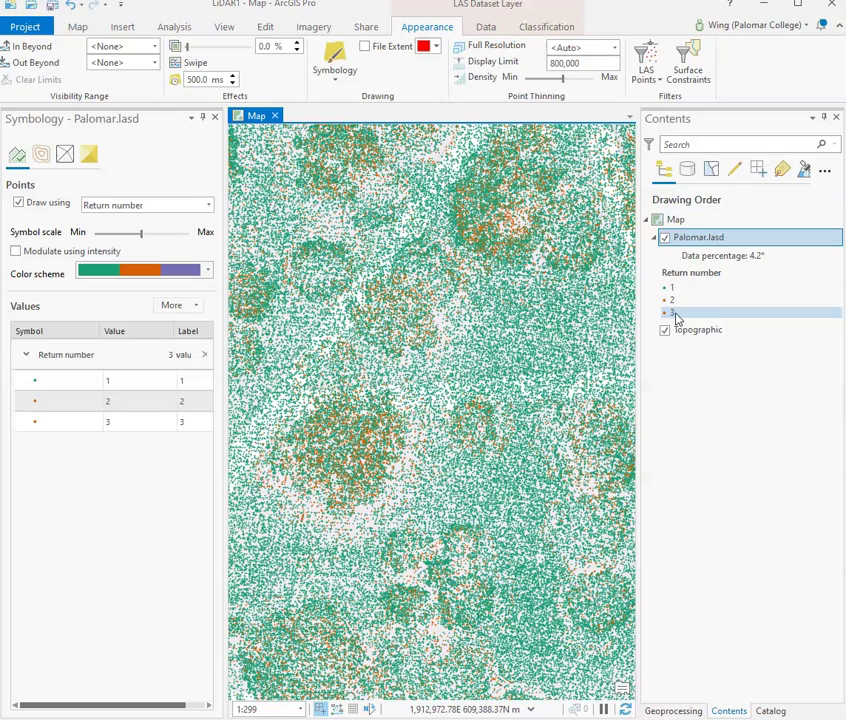
- Close the Symbology pane and bring up the Symbology renderer gallery again
click(214, 117)
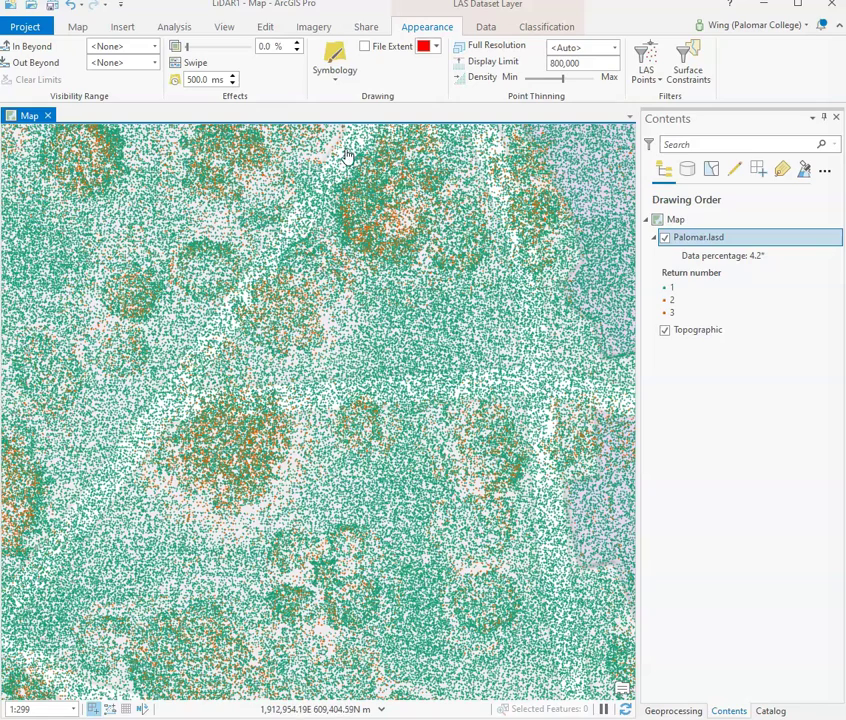
click(336, 72)
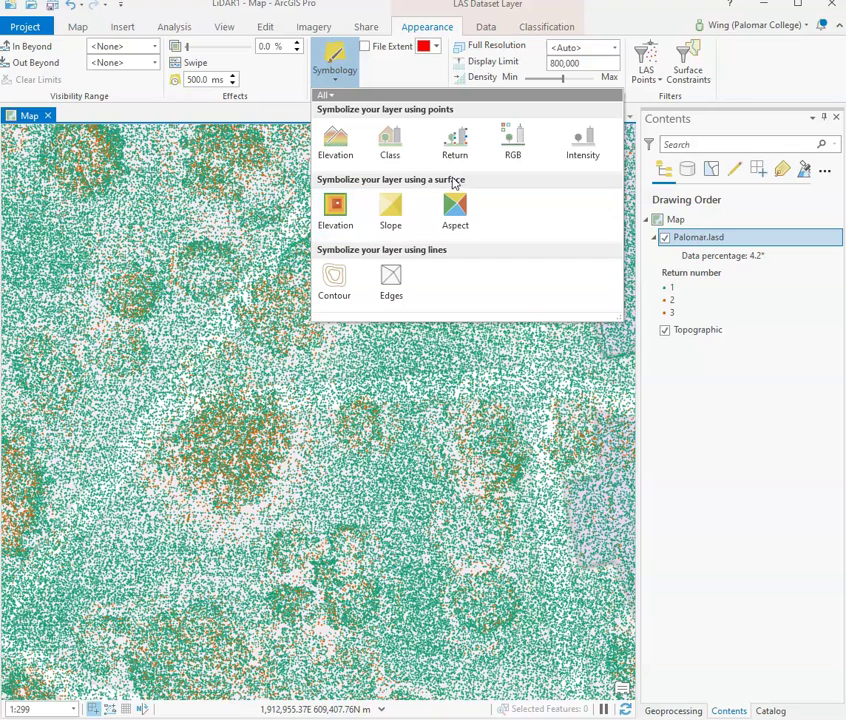
- Render Palomar.lasd as a Surface Elevation with nine Natural Breaks classes from 37.88 to 190.78
click(337, 212)
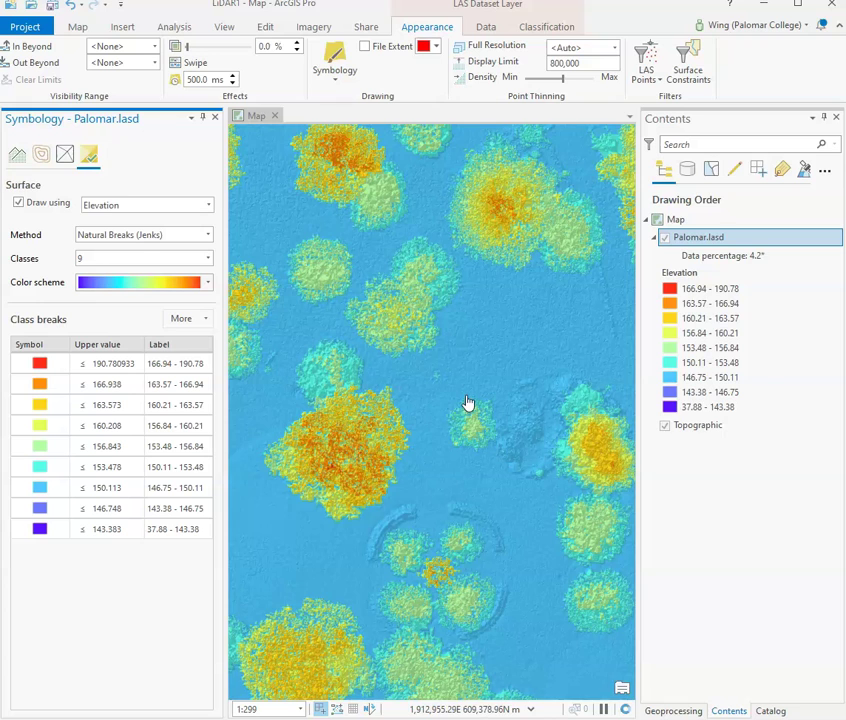
scroll(467, 402, down, 2)
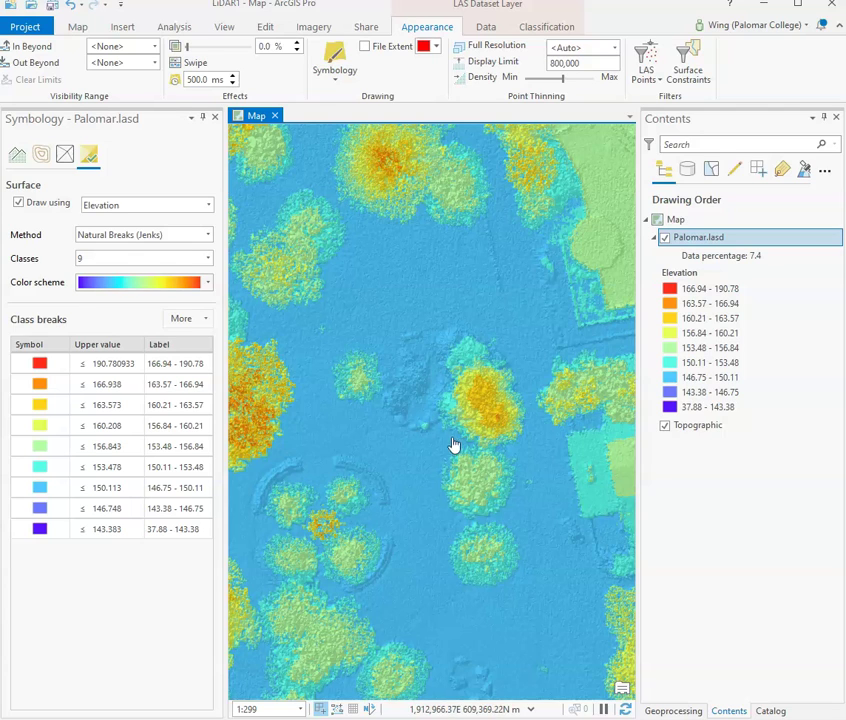
drag(457, 402, 428, 510)
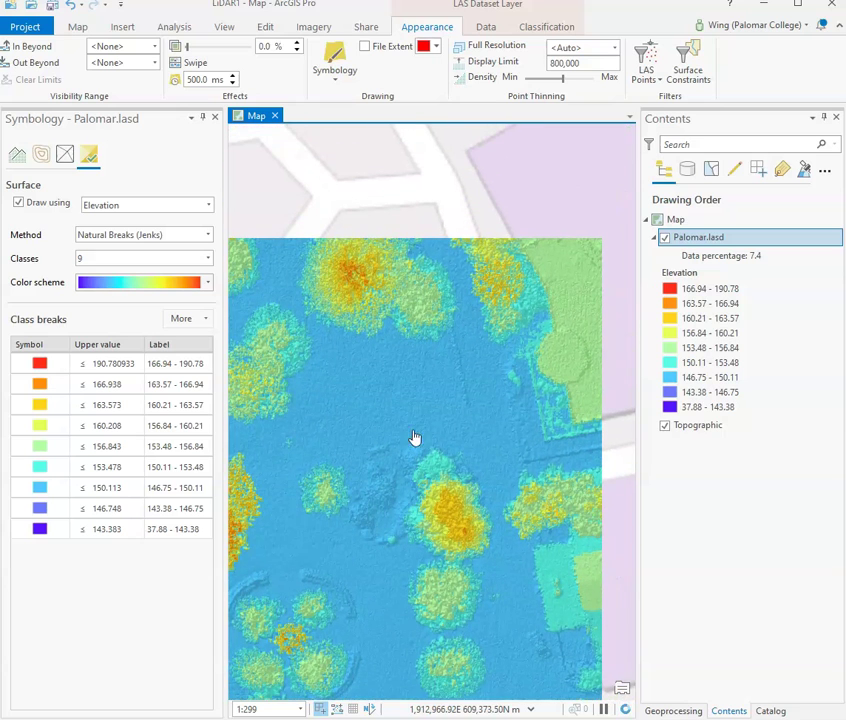
mouse_move(357, 299)
mouse_down()
mouse_move(374, 325)
mouse_move(451, 346)
mouse_move(336, 463)
mouse_move(390, 443)
mouse_up()
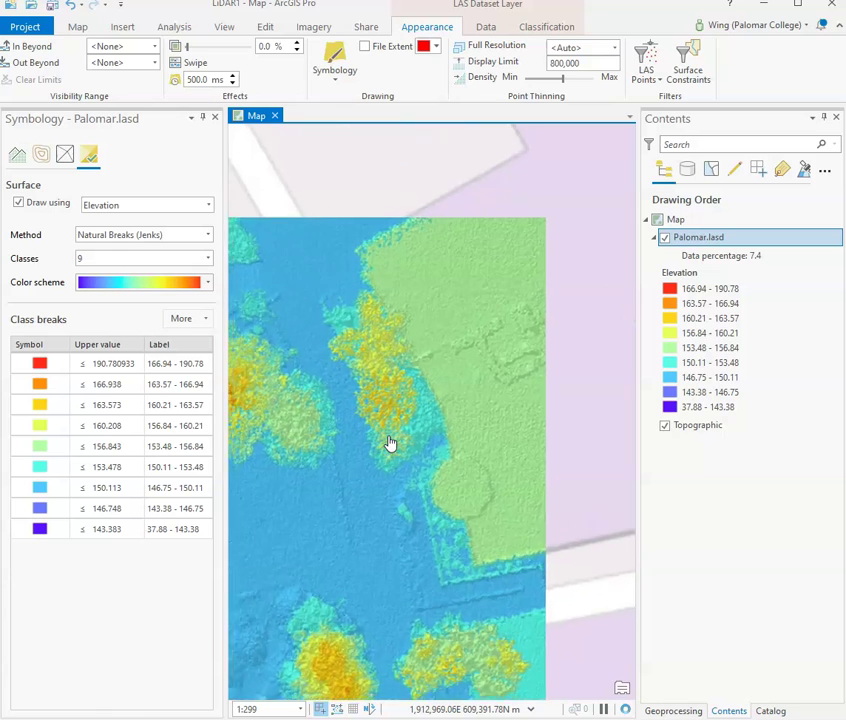
- Zoom and pan so the LiDAR elevation surface fills the map view
scroll(391, 444, up, 3)
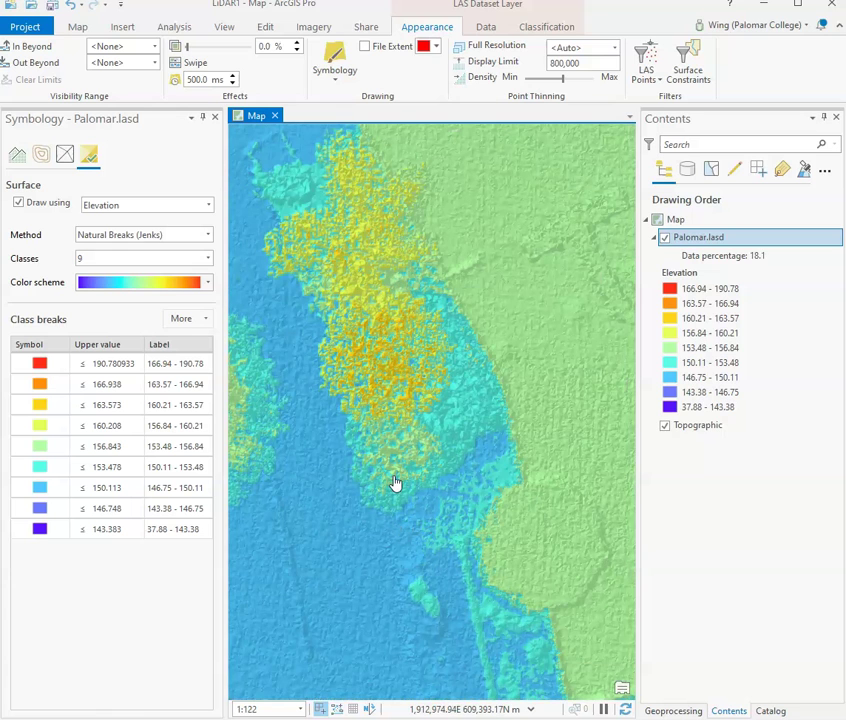
scroll(395, 485, up, 3)
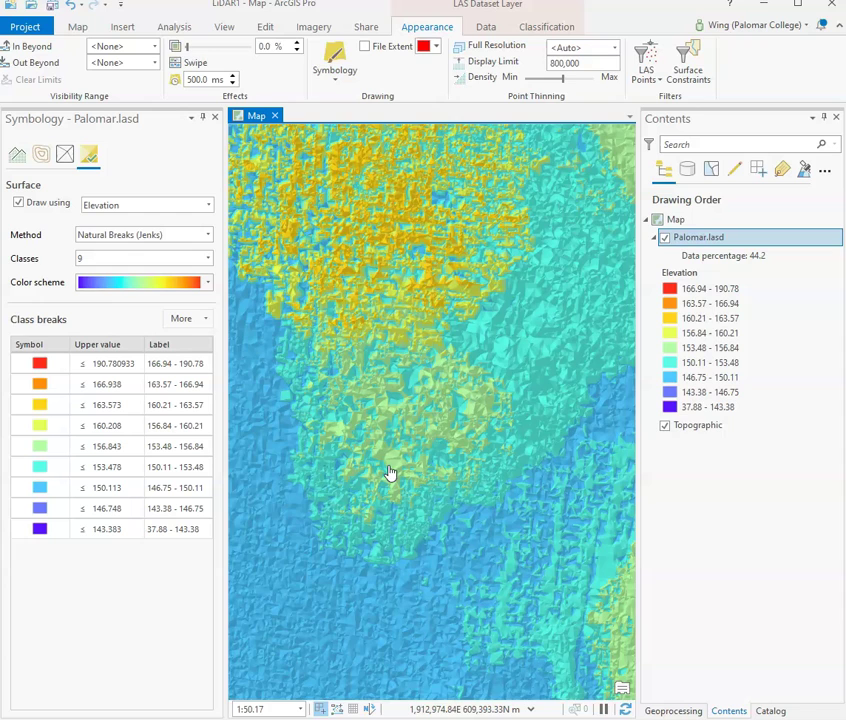
scroll(503, 475, down, 5)
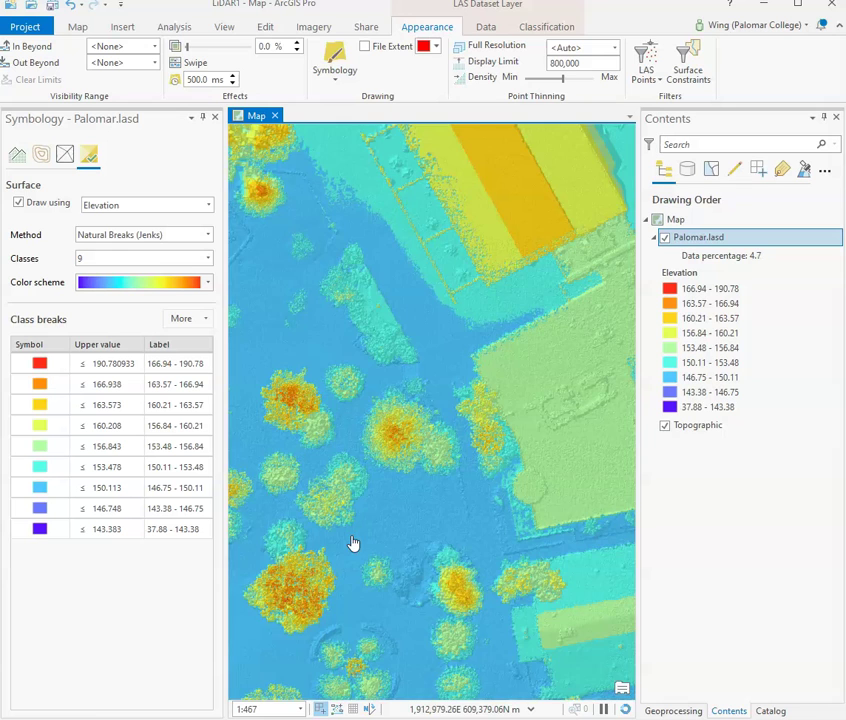
drag(353, 542, 424, 503)
scroll(533, 448, down, 1)
scroll(478, 491, down, 1)
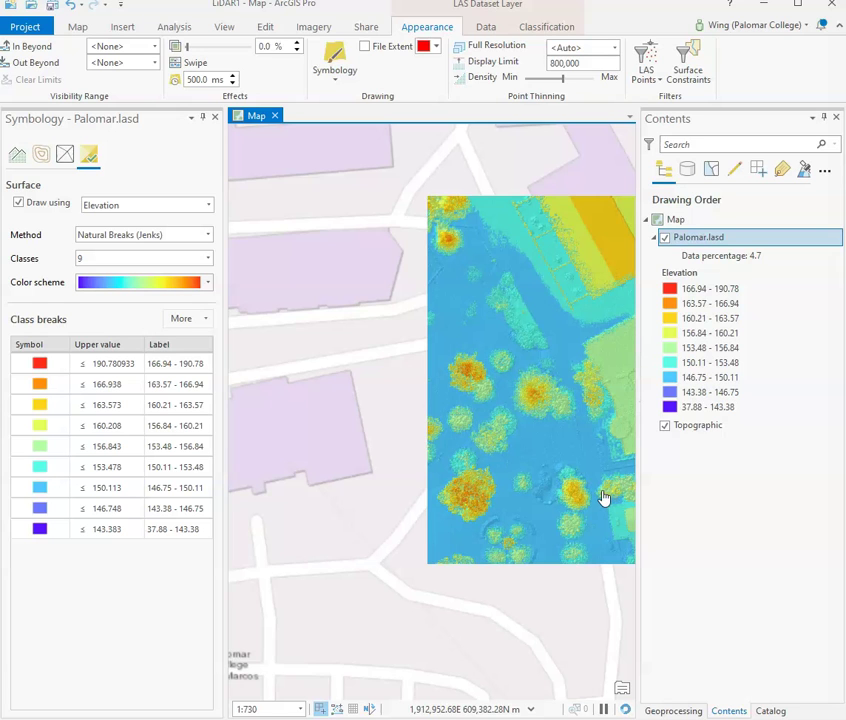
key(Down)
key(Right)
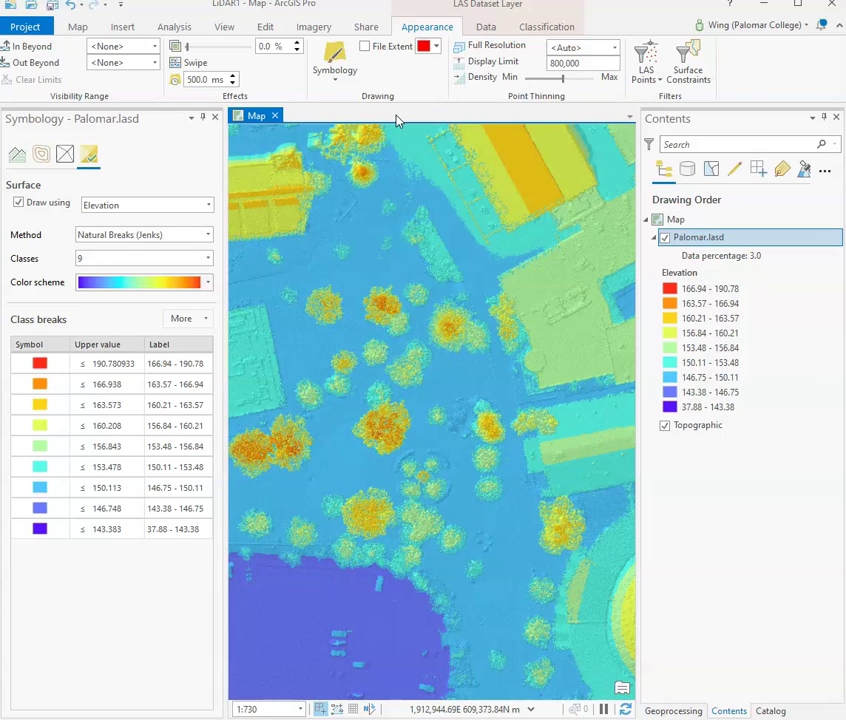
- Limit the elevation surface to Ground points and pan across its edges to check the bare-earth terrain
click(655, 88)
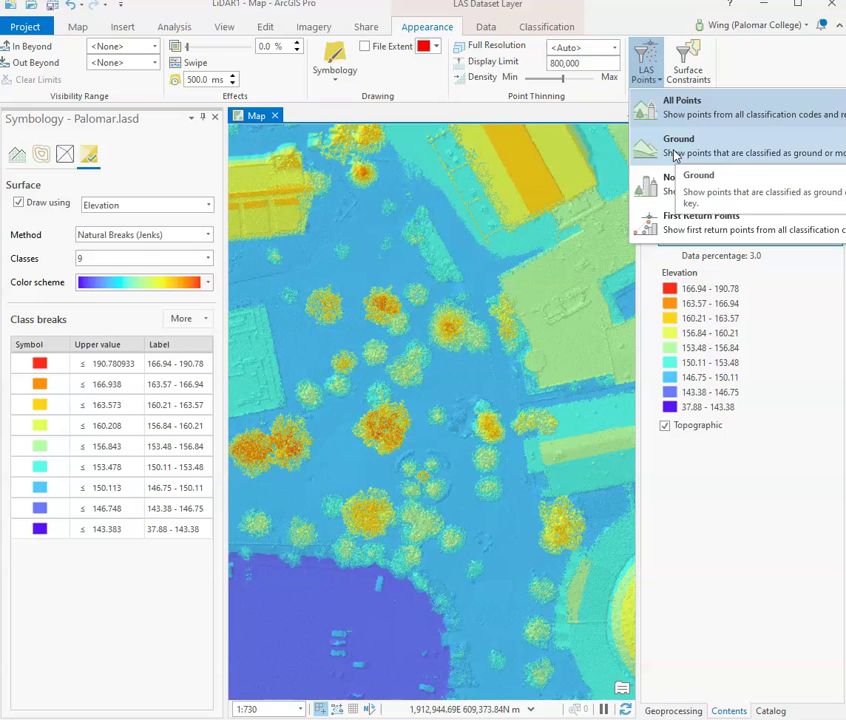
click(675, 150)
drag(400, 459, 531, 372)
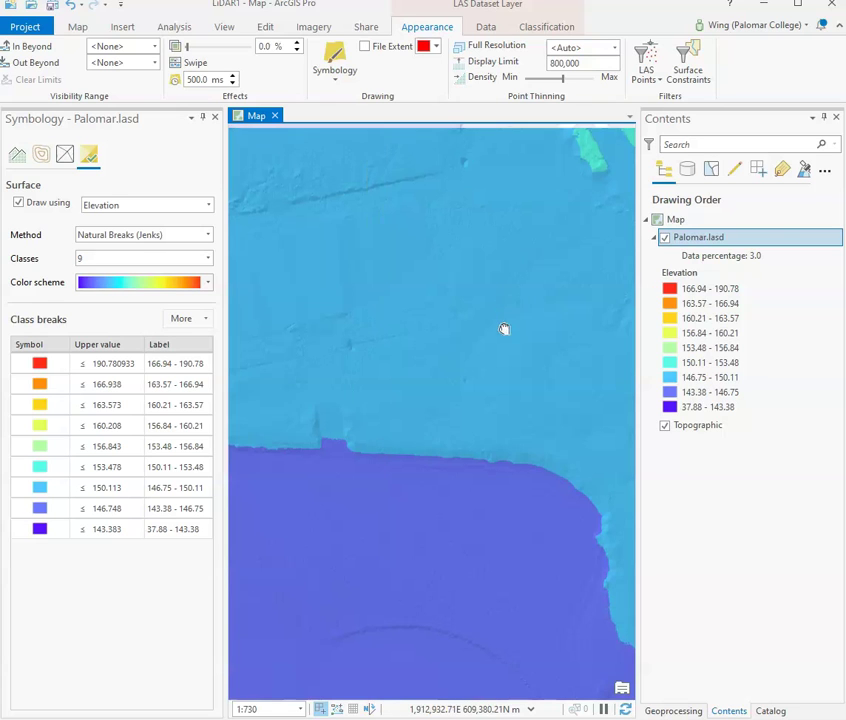
drag(504, 346, 523, 483)
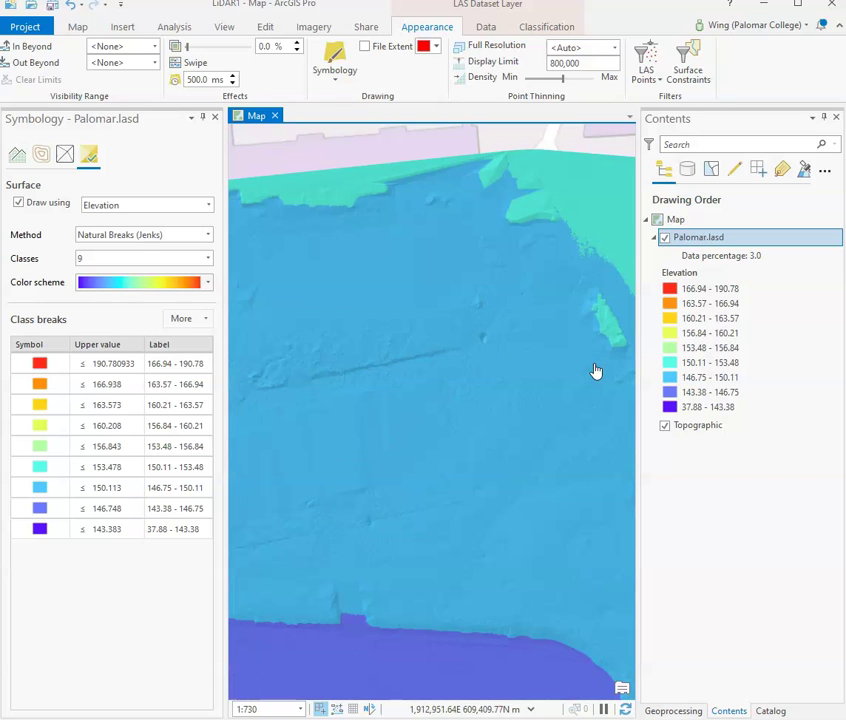
drag(591, 374, 398, 357)
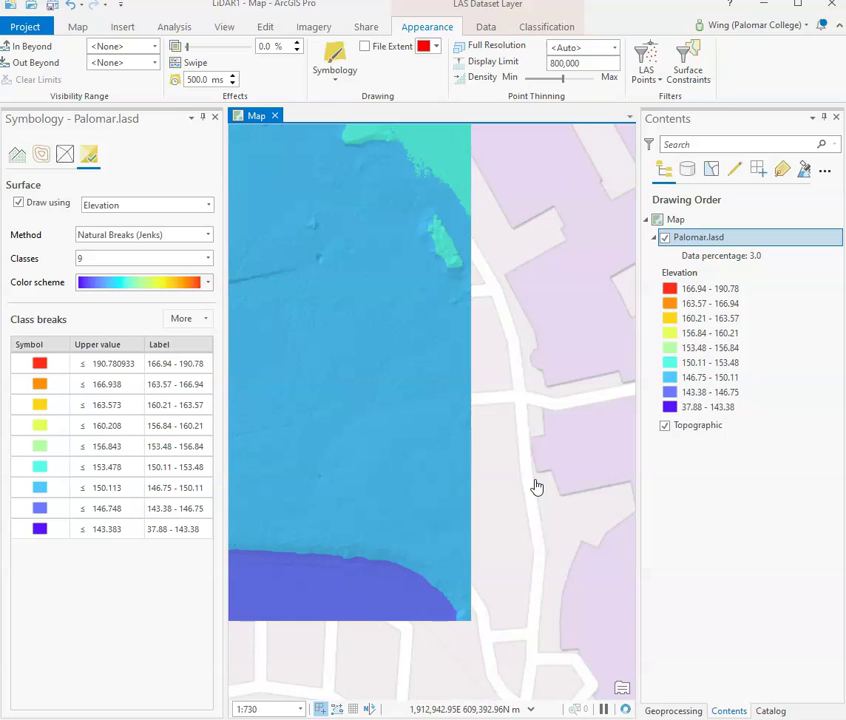
drag(504, 538, 387, 396)
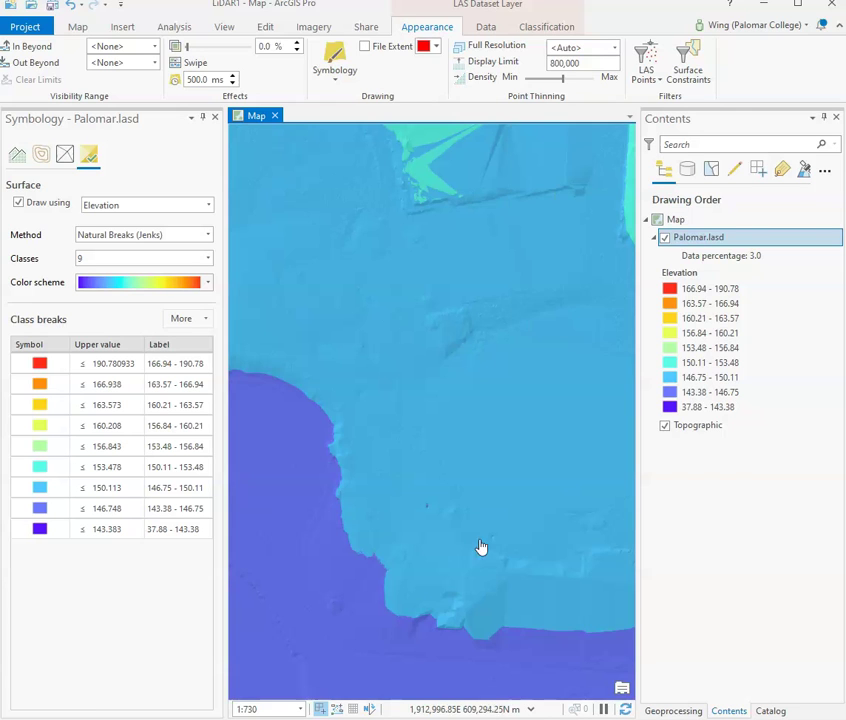
drag(506, 534, 337, 624)
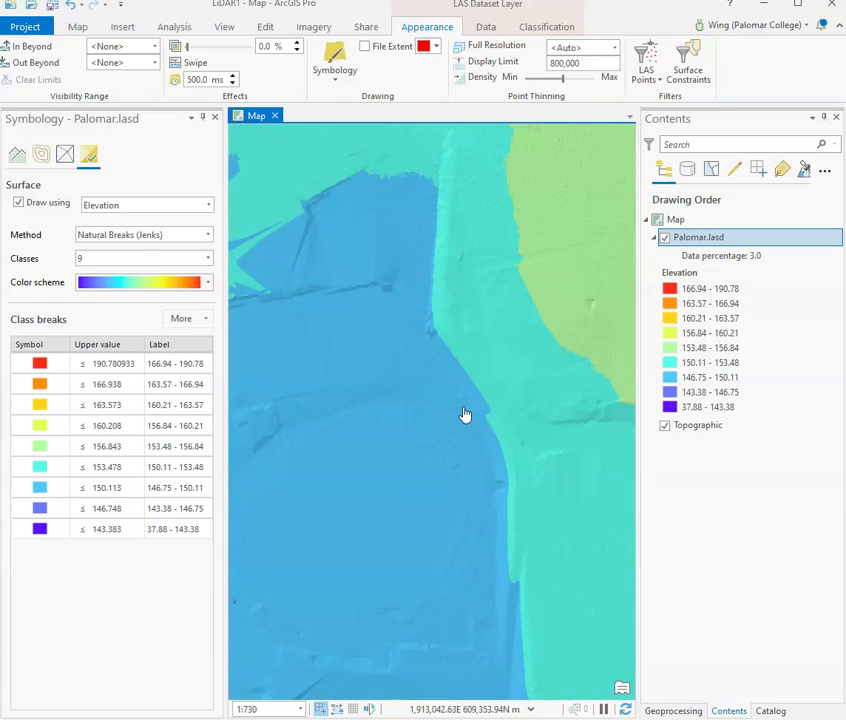
- Draw the ground as a Surface Slope, nine classes from green 0–2.55 to red 71.79–90
click(345, 76)
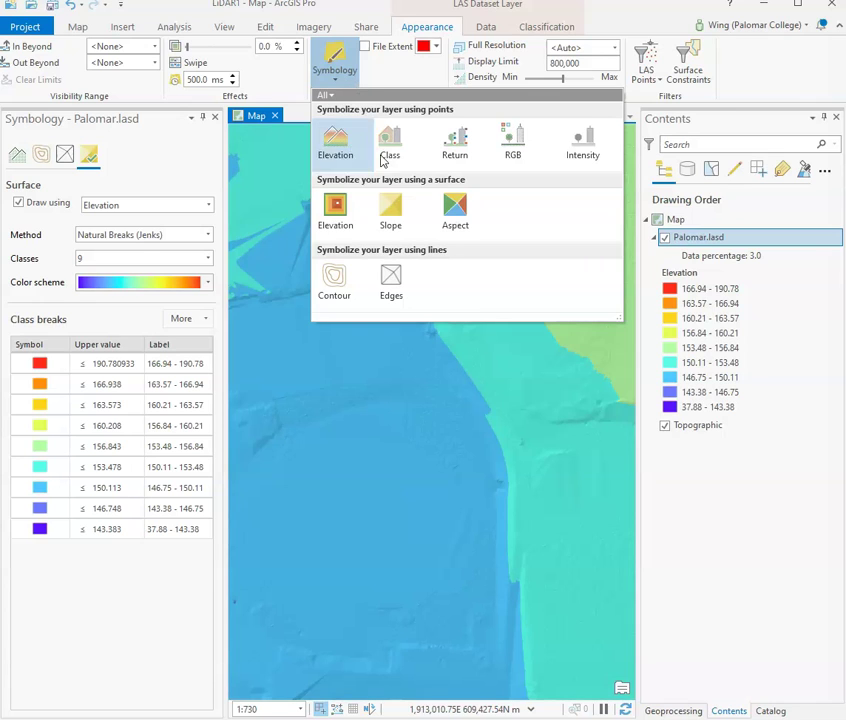
click(392, 210)
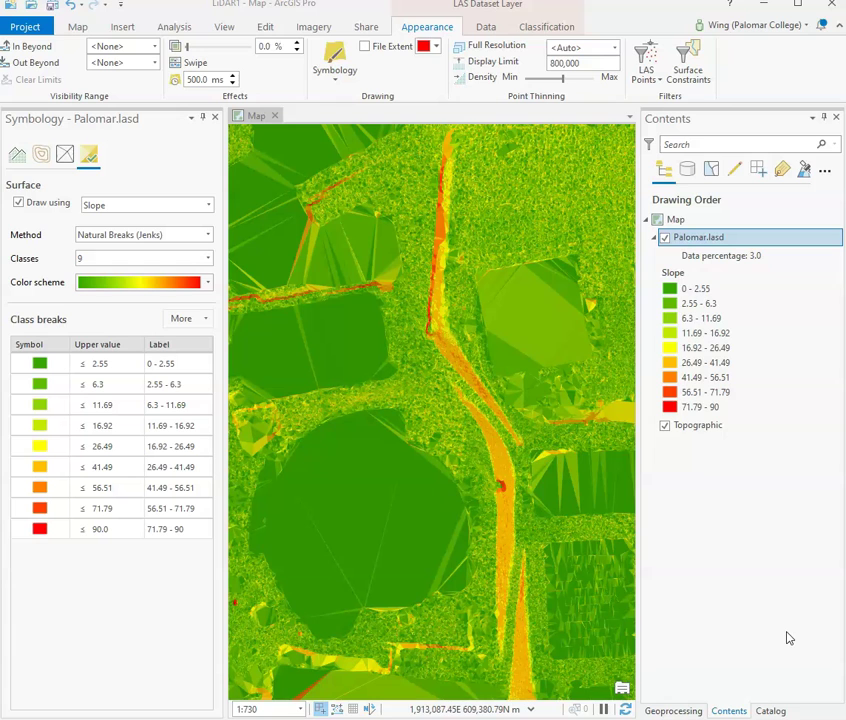
drag(588, 588, 568, 519)
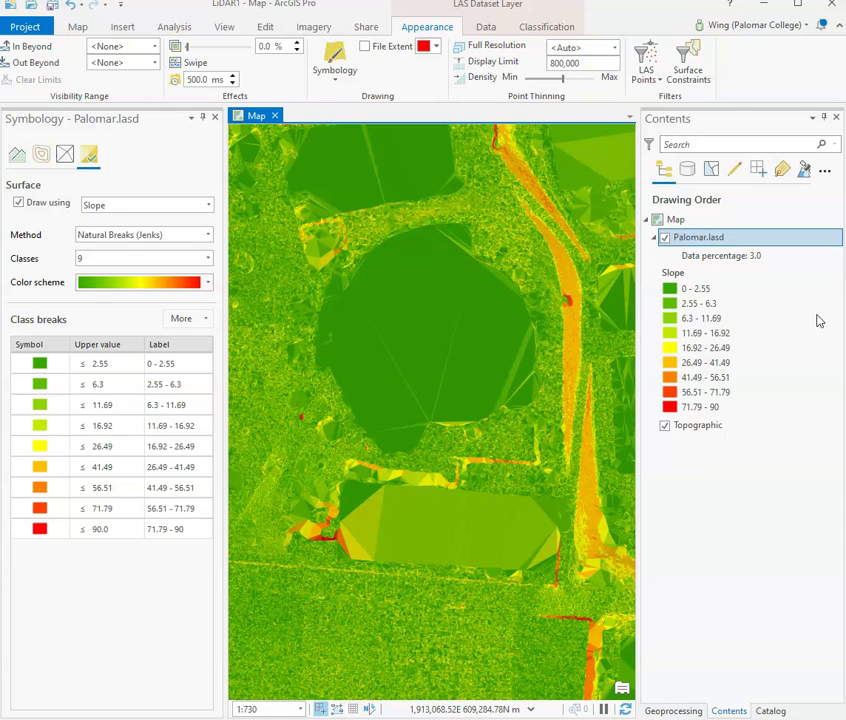
- Switch Palomar.lasd symbology to Contour with a contour interval of 1
click(334, 72)
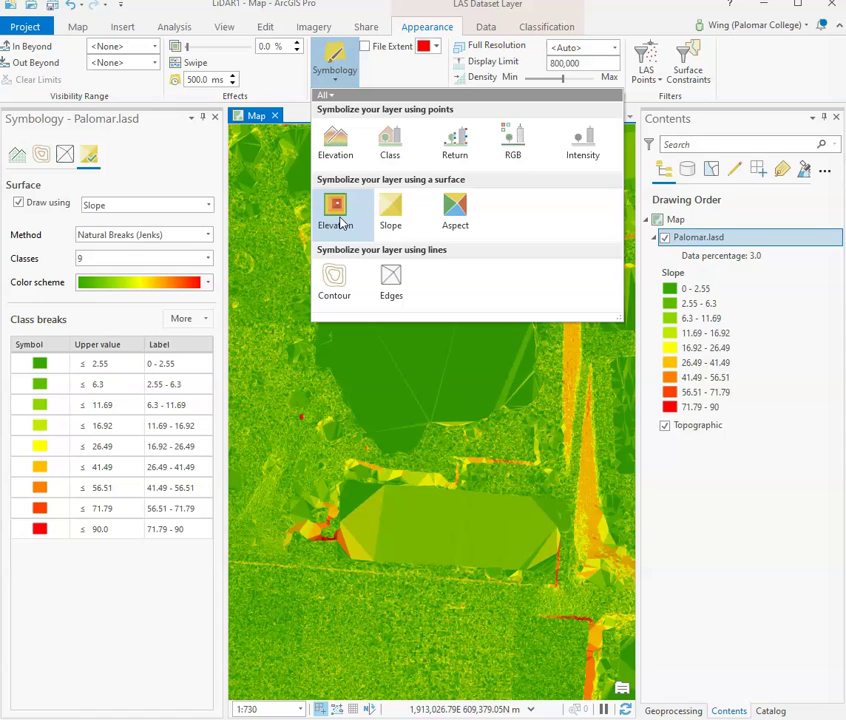
click(333, 284)
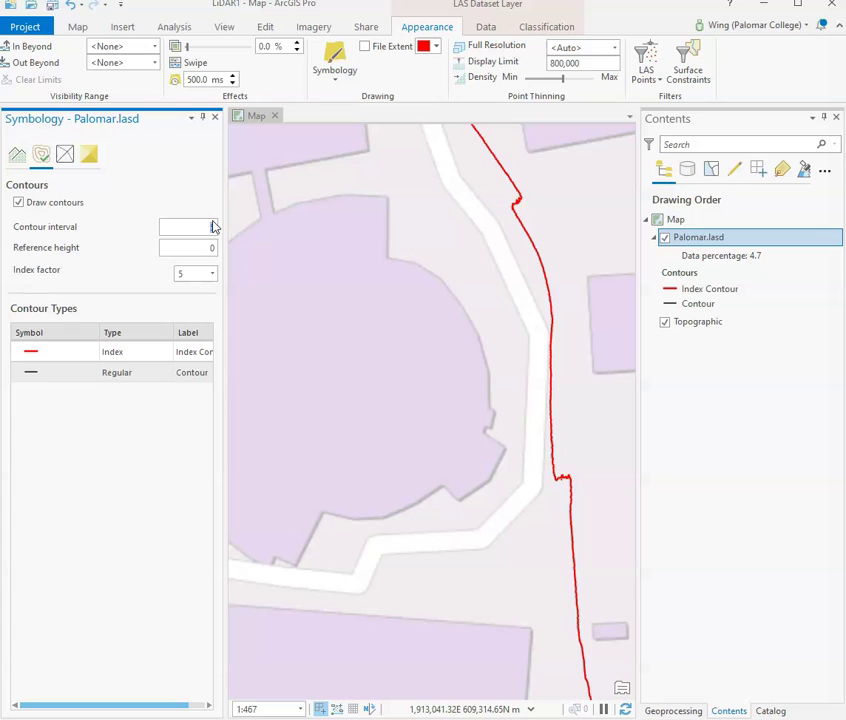
text(1)
click(180, 247)
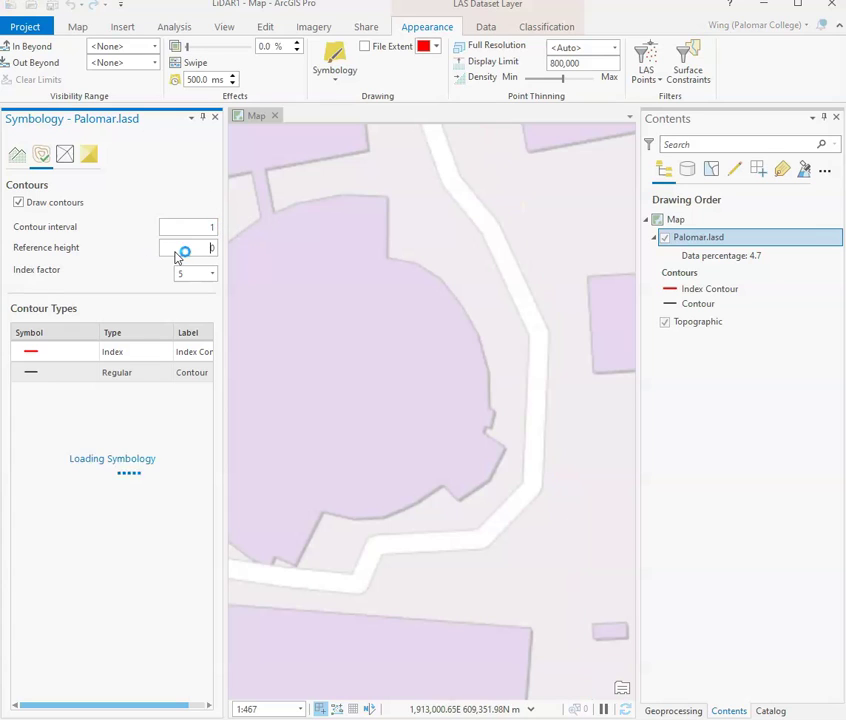
- Pan across the map to inspect the contour lines along the road
click(472, 444)
key(Left)
key(Down)
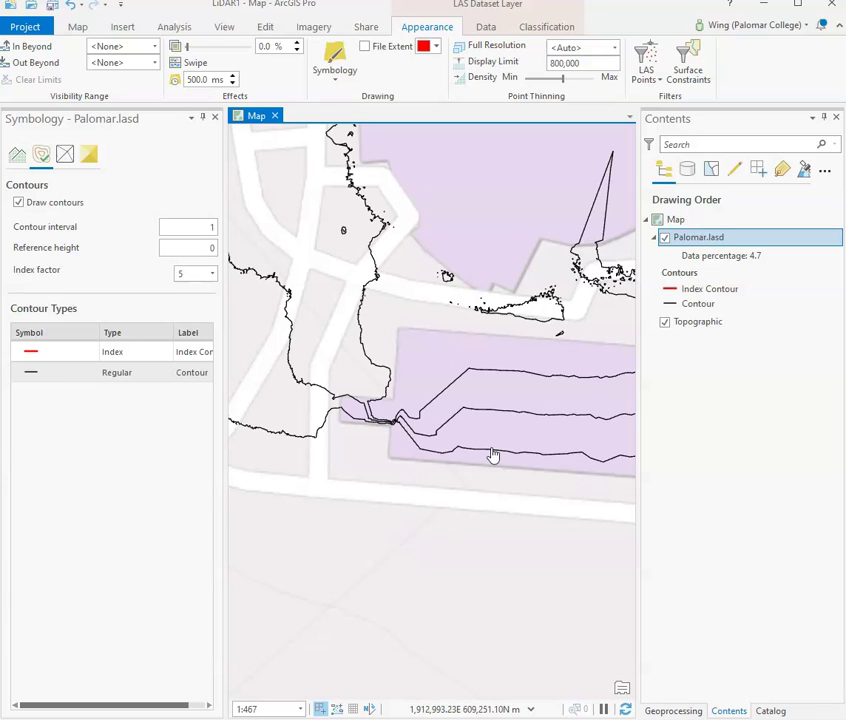
drag(452, 402, 404, 667)
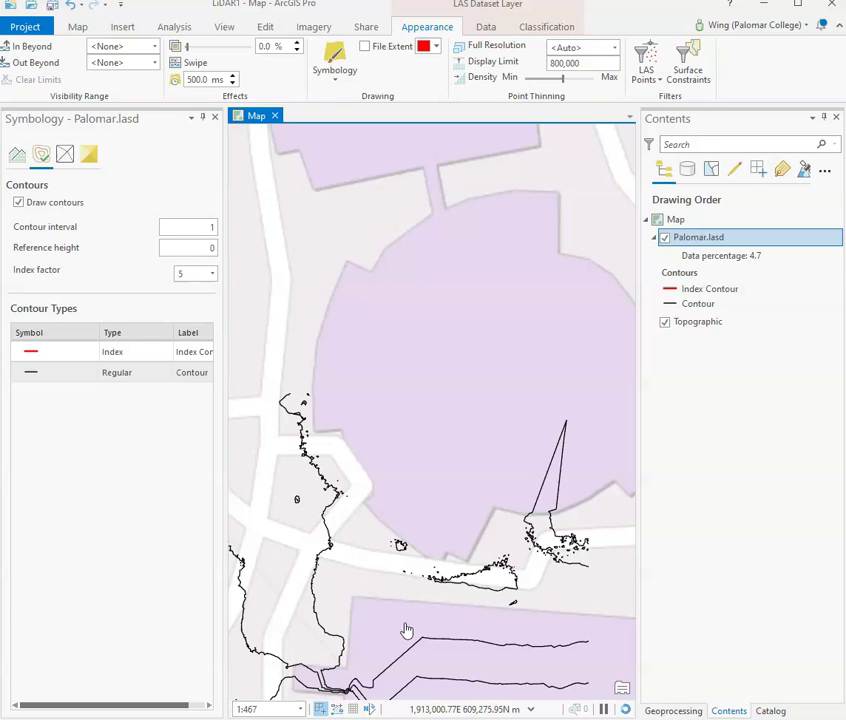
drag(406, 630, 494, 674)
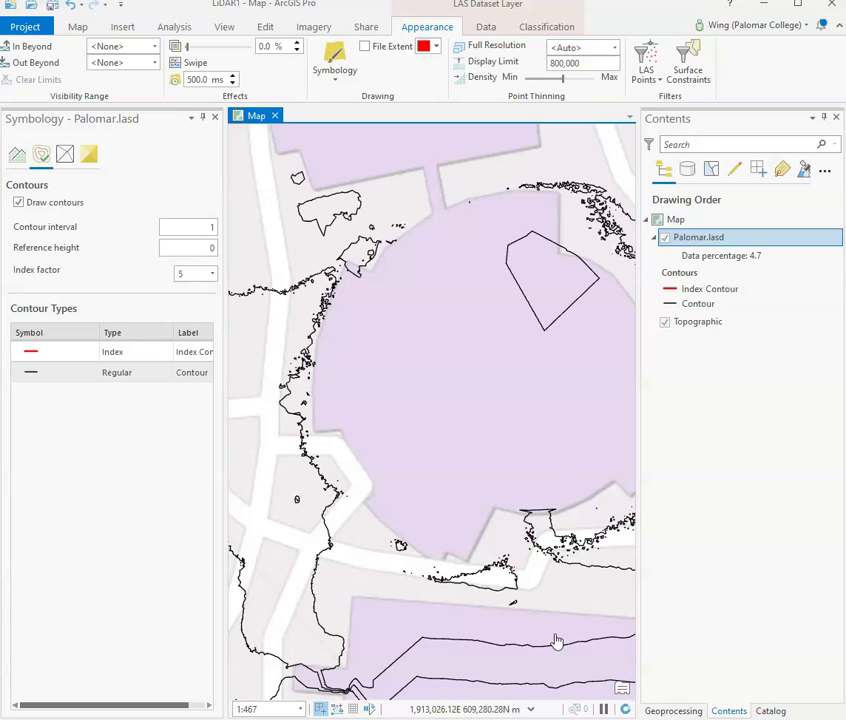
drag(590, 680, 410, 686)
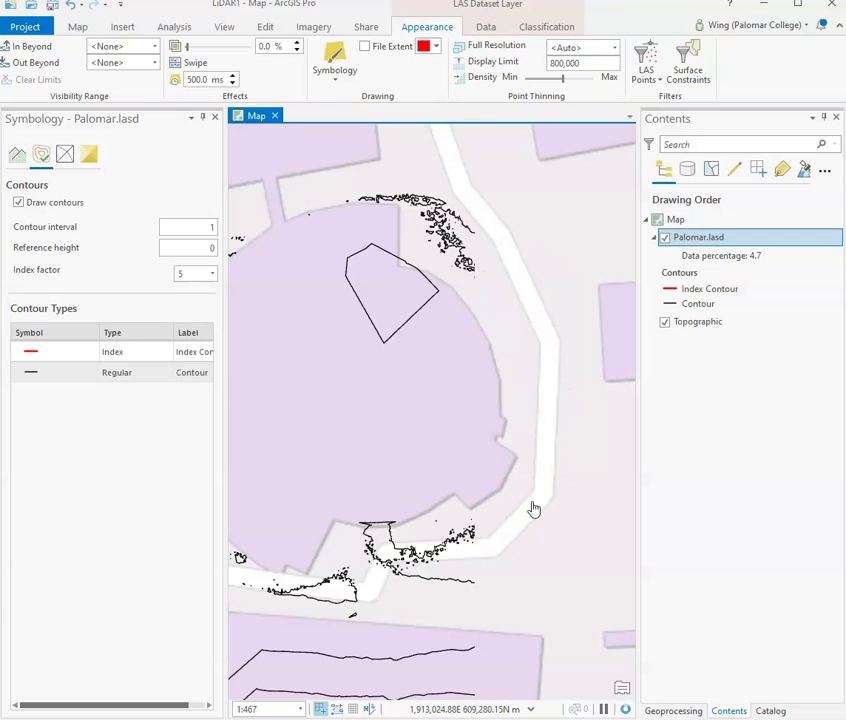
drag(566, 522, 493, 565)
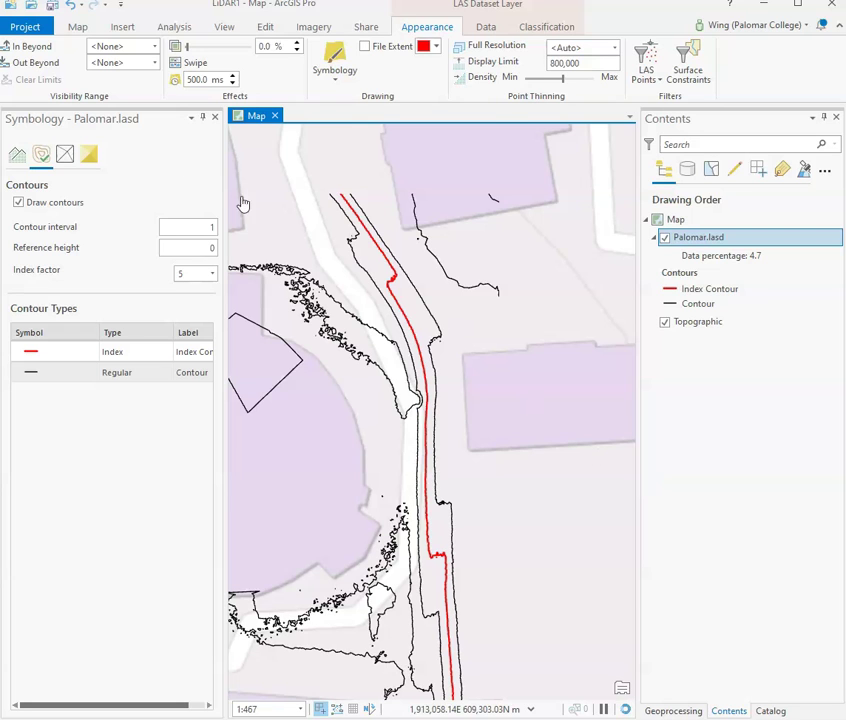
- Save the ArcGIS Pro project before returning to the PowerPoint closing slide
click(55, 8)
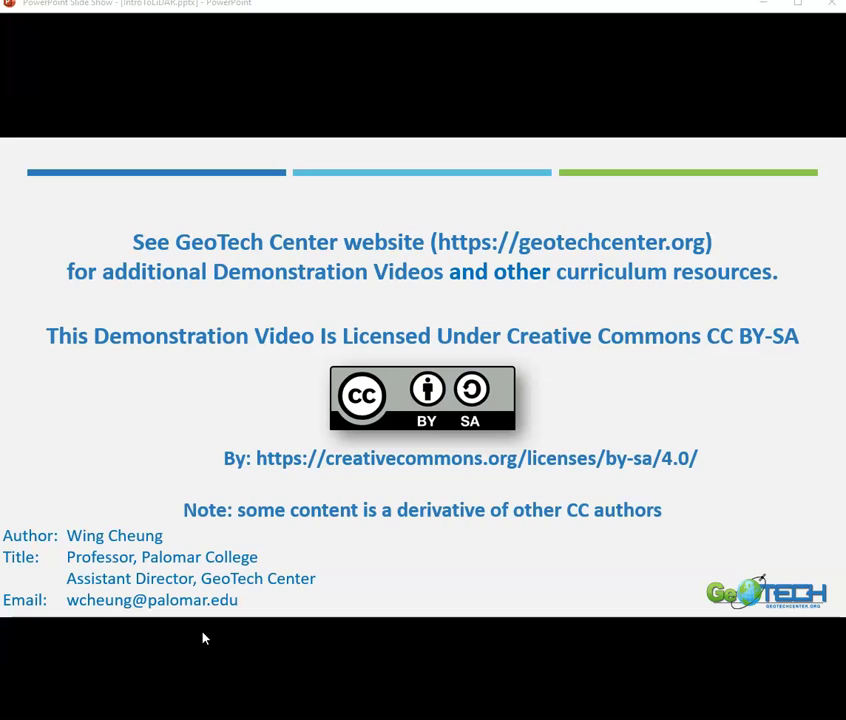